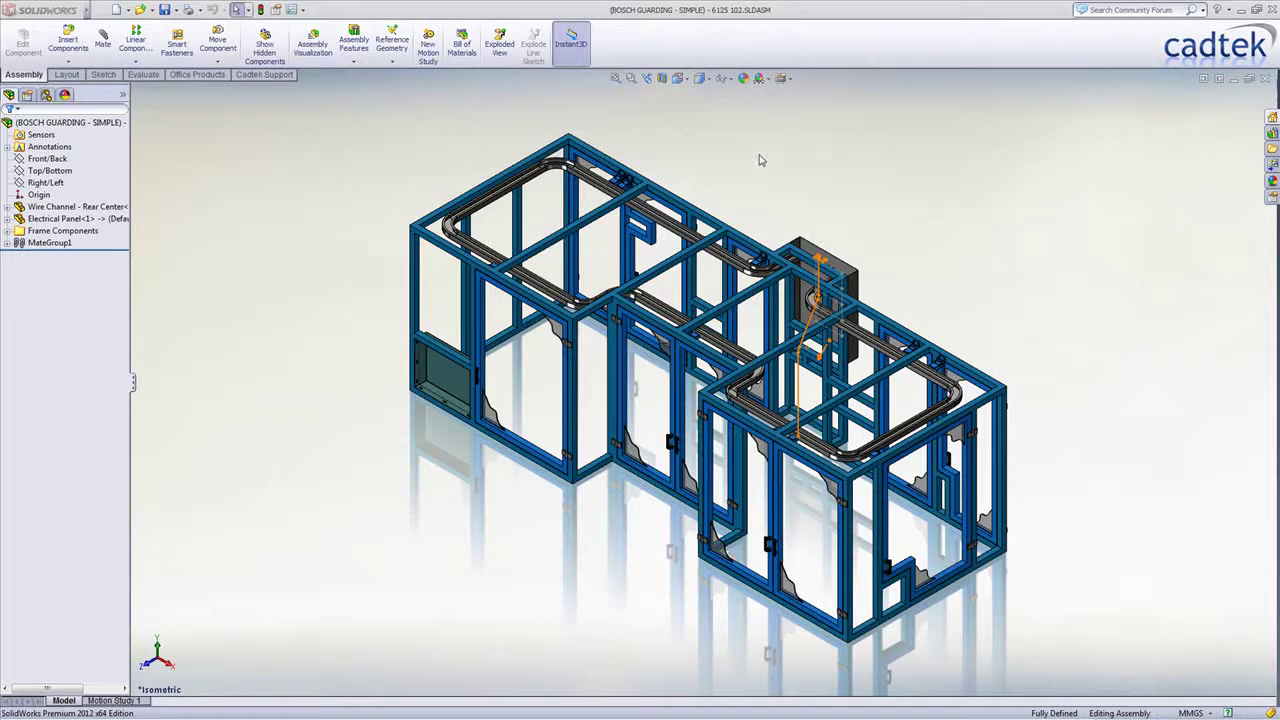
Isolate the Rear Center wire channel and open it for editing within the assembly
{"action": "left_click", "coordinate": [119, 209]}
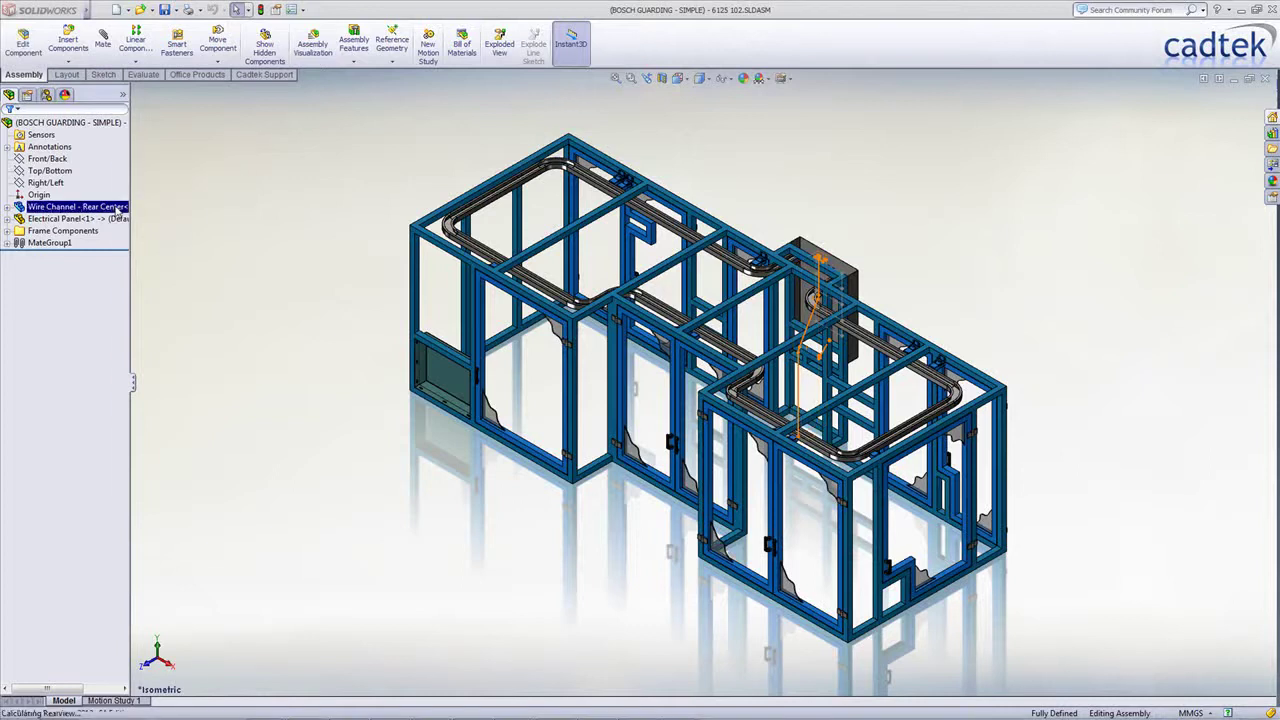
{"action": "right_click", "coordinate": [124, 212]}
{"action": "left_click", "coordinate": [160, 328]}
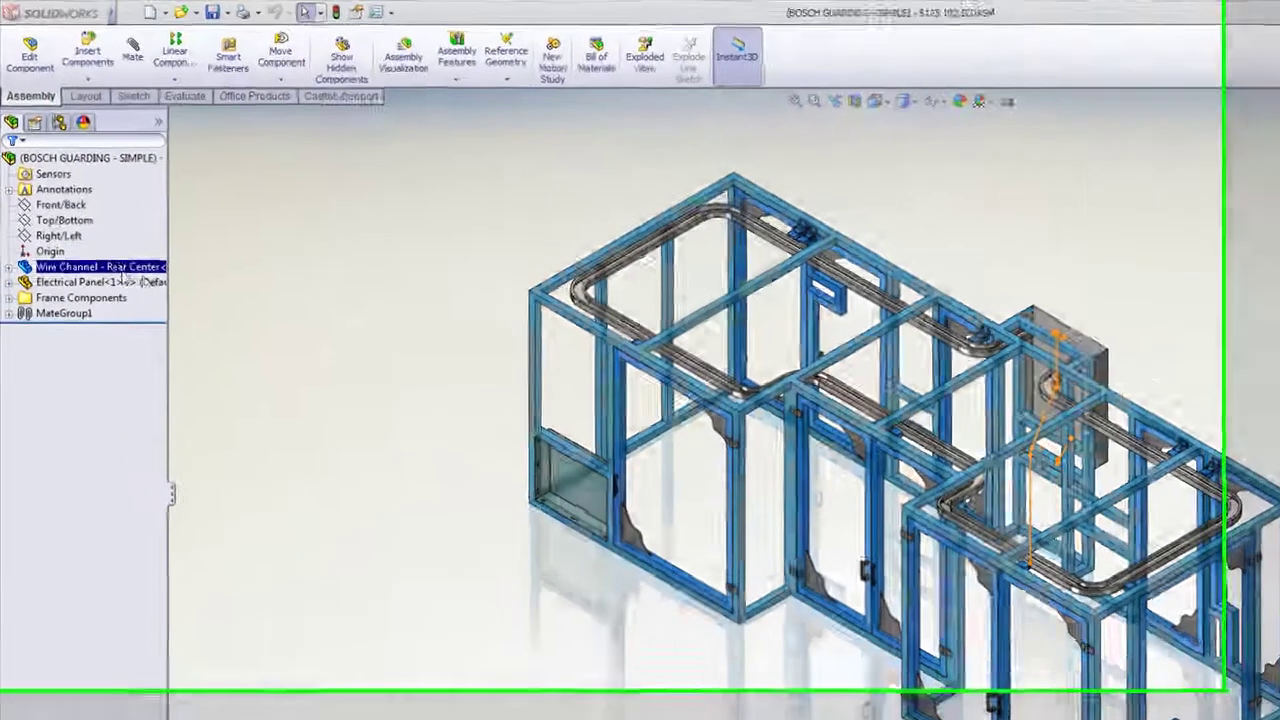
{"action": "right_click", "coordinate": [130, 290]}
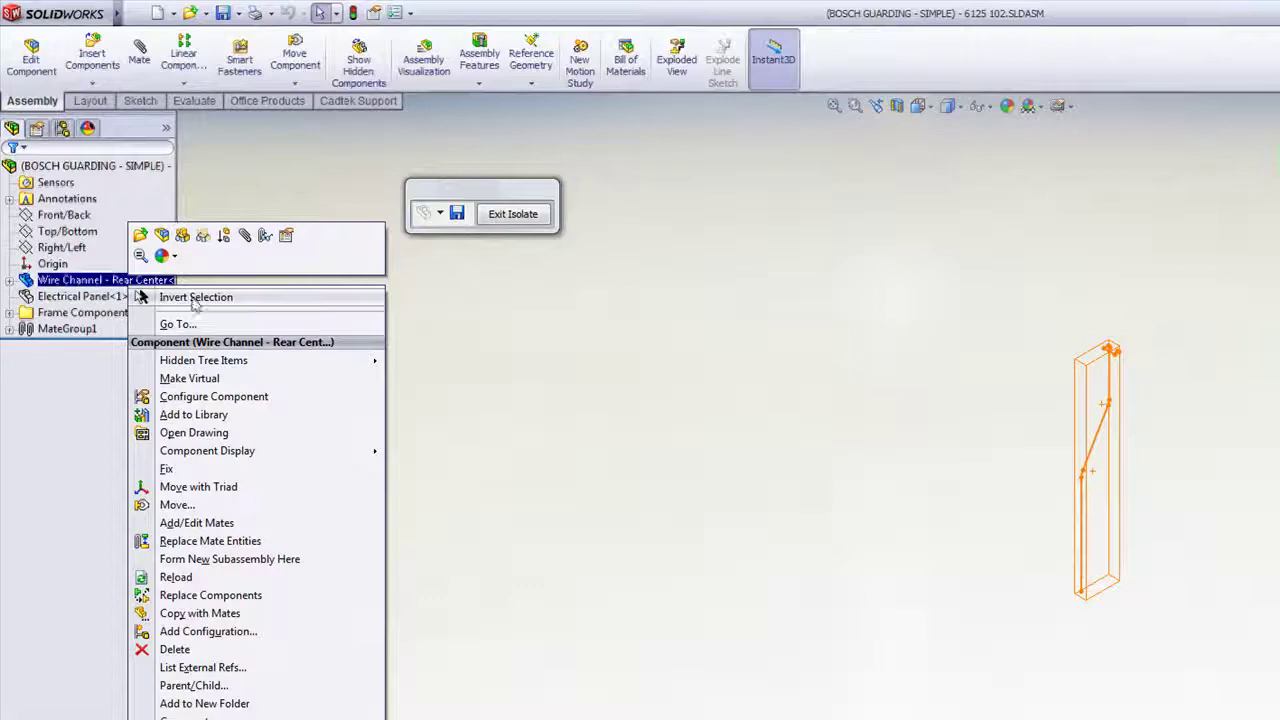
{"action": "left_click", "coordinate": [134, 234]}
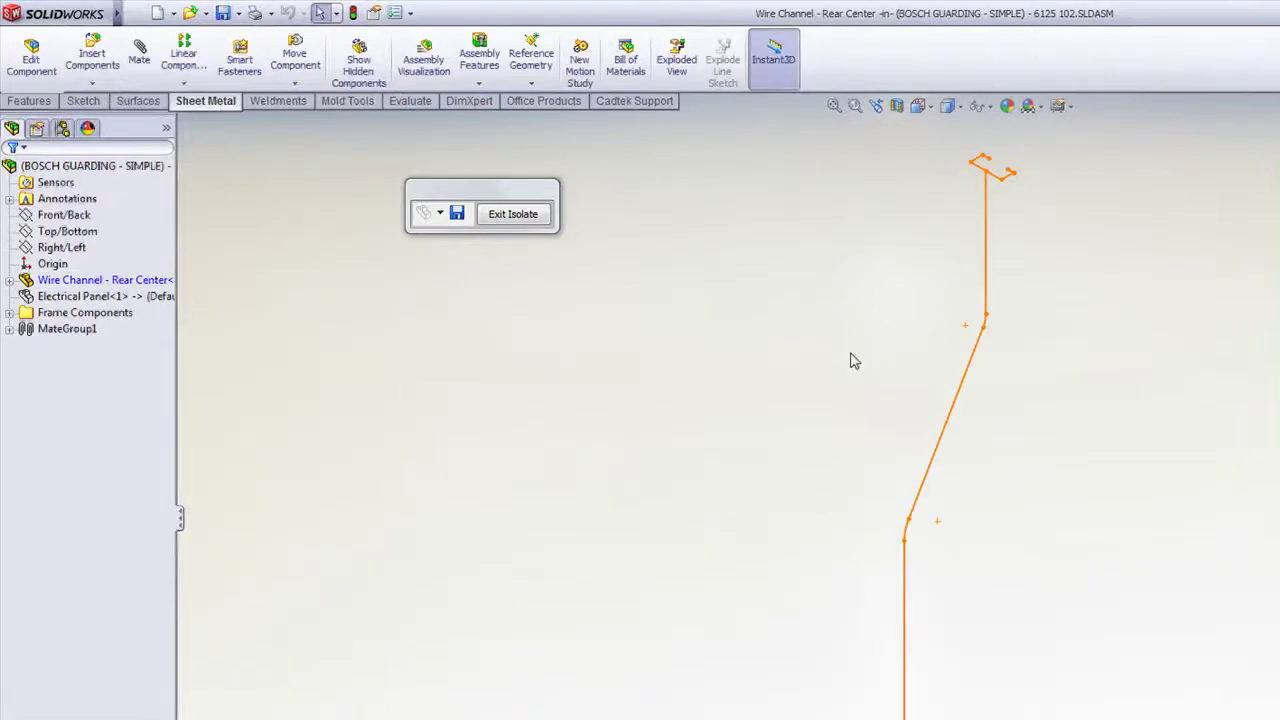
Create a swept flange on the wire channel from the open C-shaped profile sketch along the bent path sketch
{"action": "key", "text": "s"}
{"action": "left_click", "coordinate": [903, 322]}
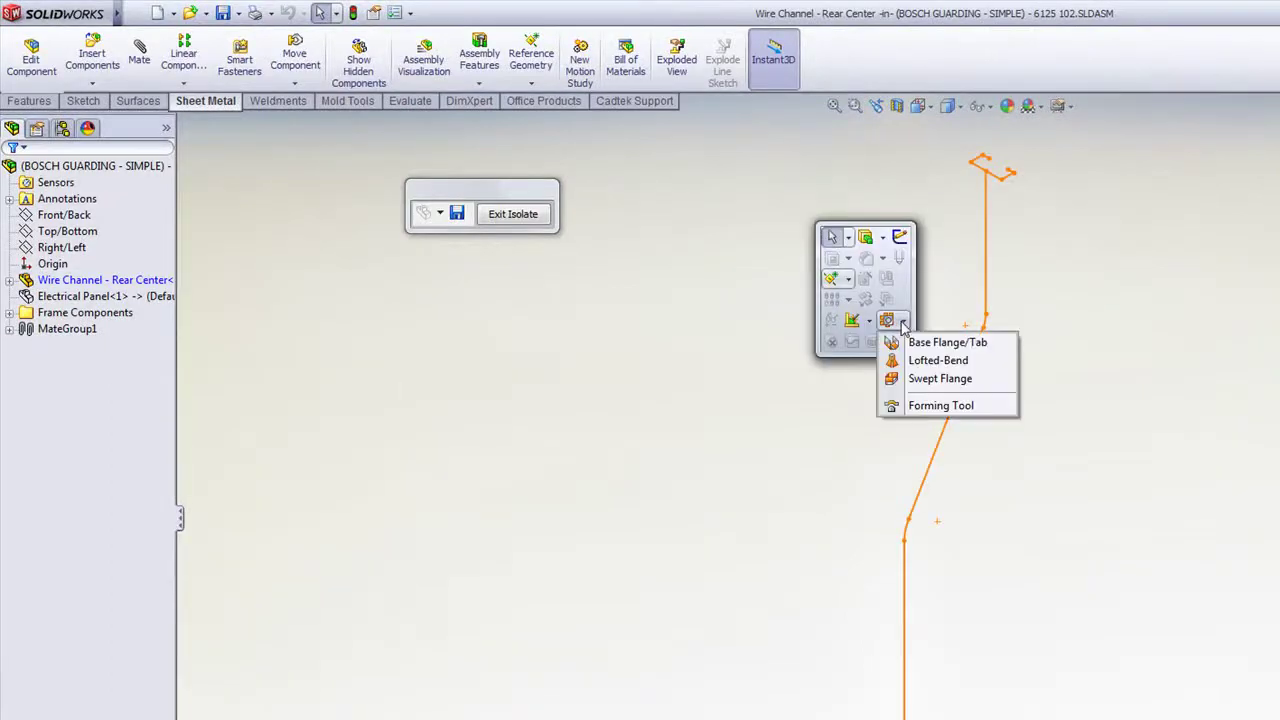
{"action": "left_click", "coordinate": [933, 383]}
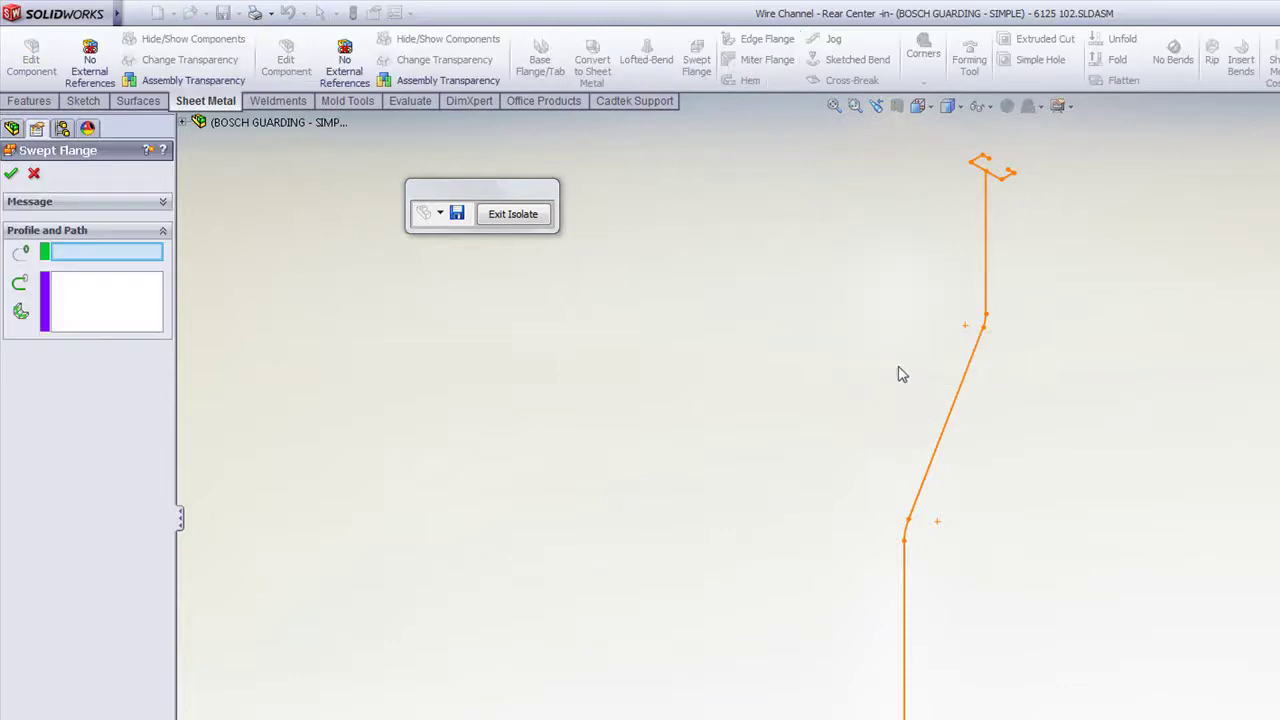
{"action": "left_click", "coordinate": [1010, 175]}
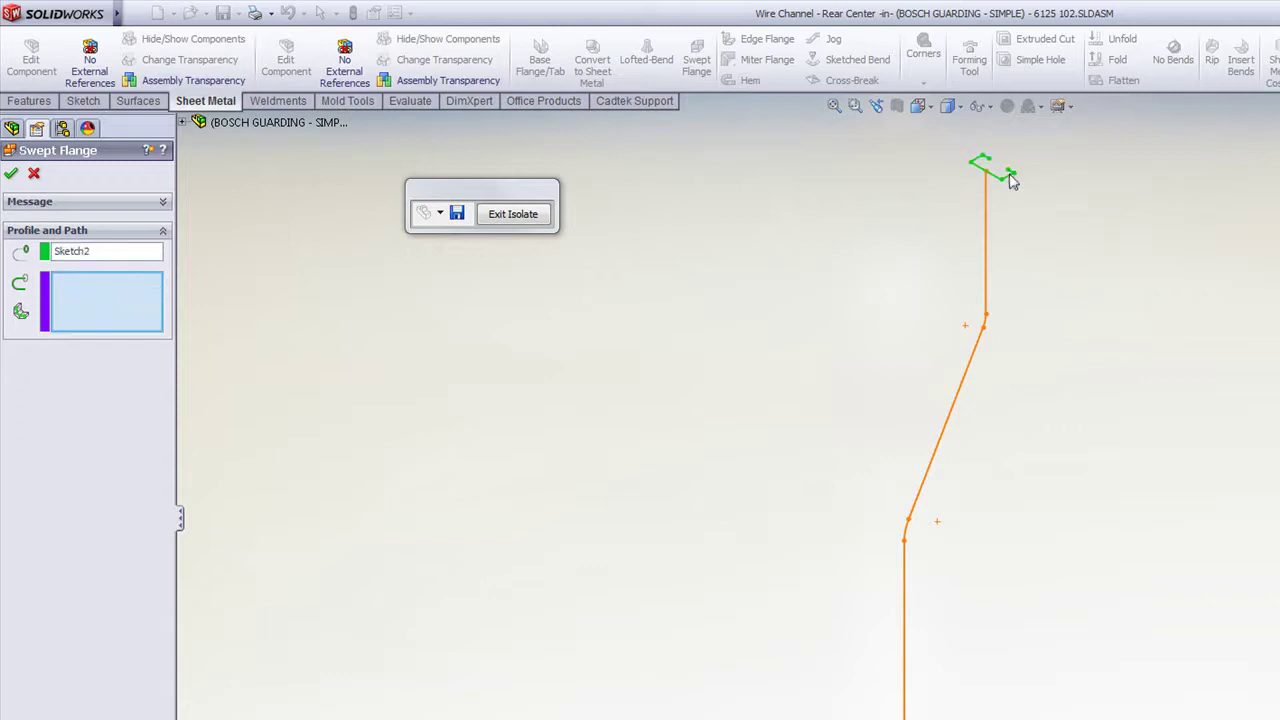
{"action": "left_click", "coordinate": [986, 234]}
{"action": "right_click", "coordinate": [987, 233]}
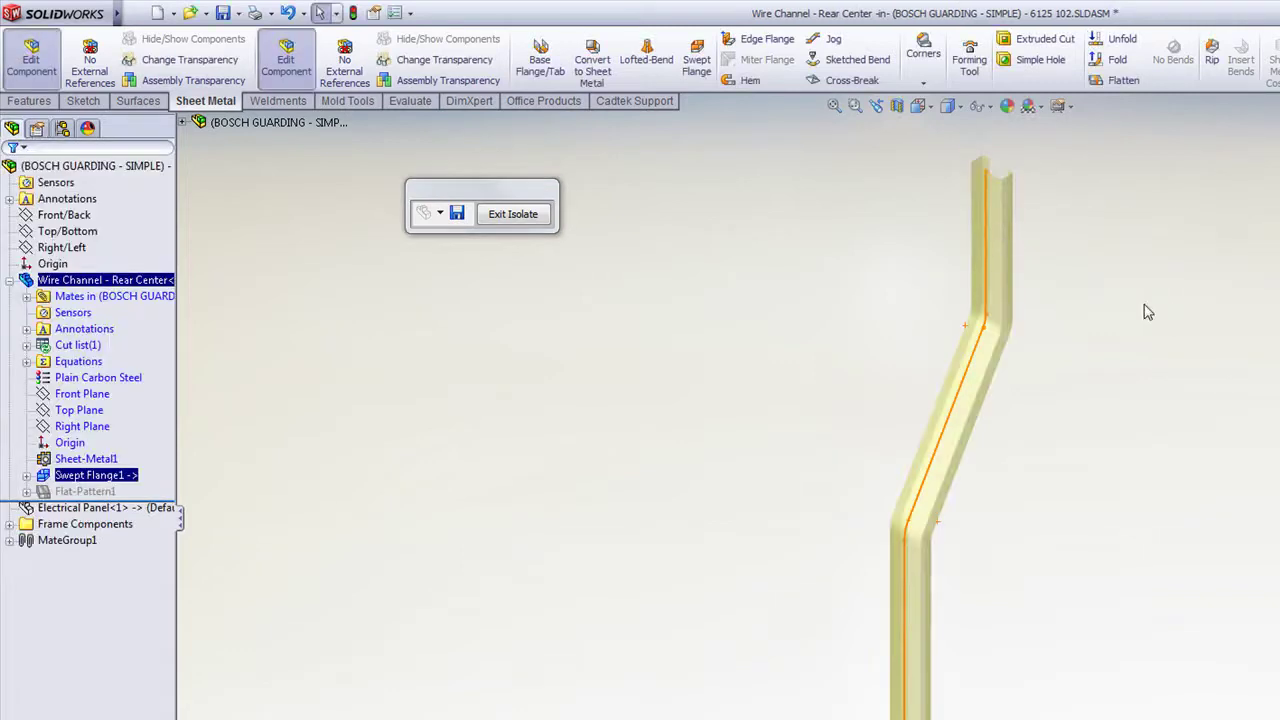
{"action": "left_click", "coordinate": [1226, 267]}
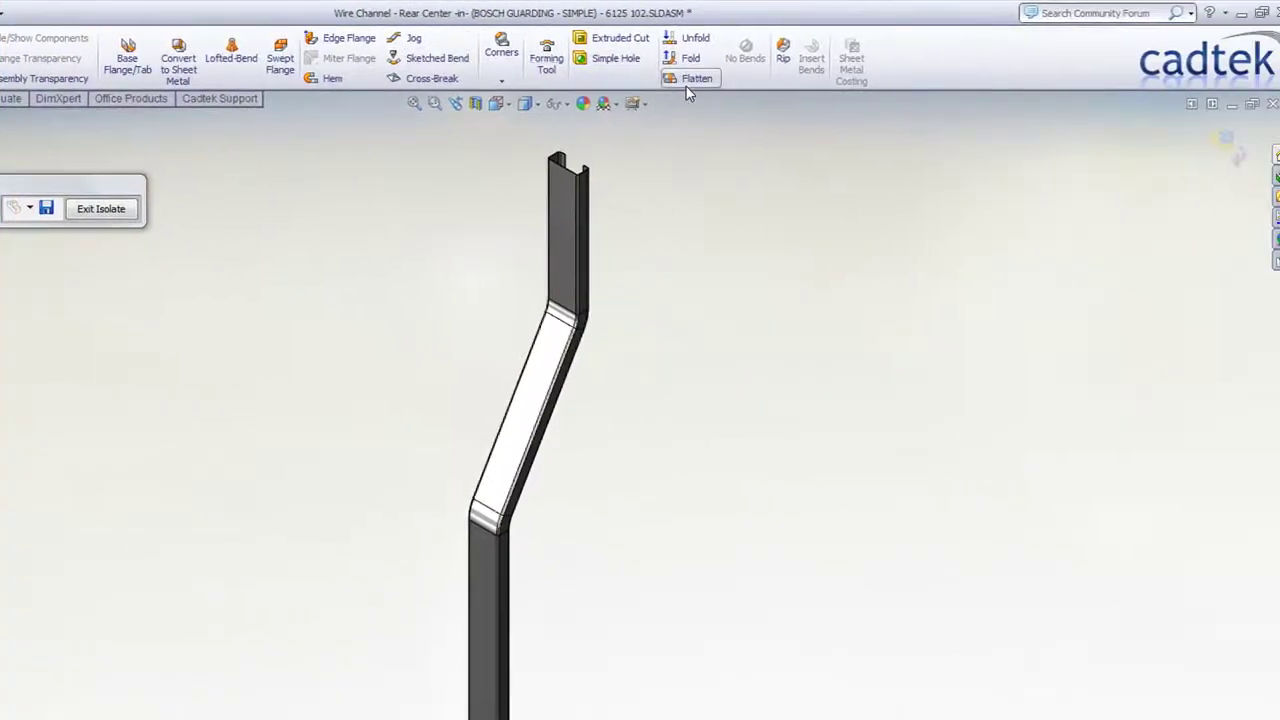
Flatten and refold the wire channel to check its flat pattern, and leave the isolated view
{"action": "left_click", "coordinate": [686, 85]}
{"action": "left_click", "coordinate": [697, 79]}
{"action": "left_click", "coordinate": [101, 209]}
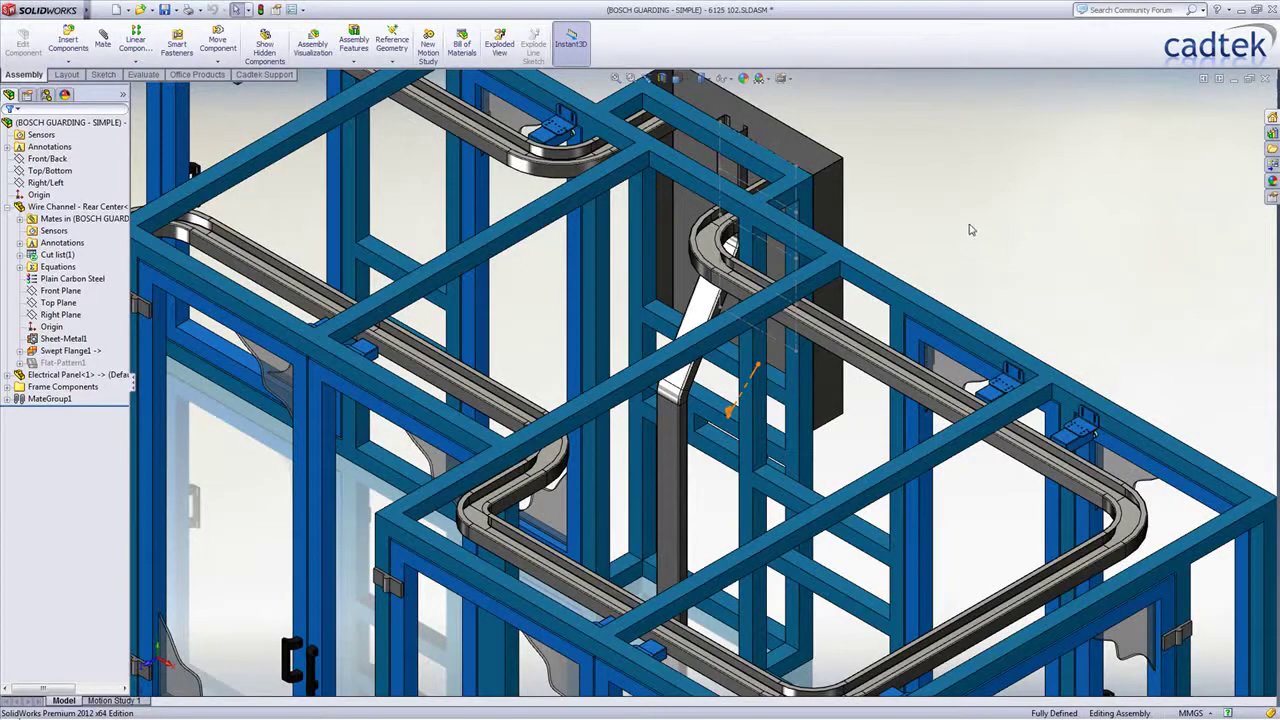
Edit the electrical panel within the assembly and place an edge flange about 28 mm long on the lower edge of its back
{"action": "left_click", "coordinate": [840, 232]}
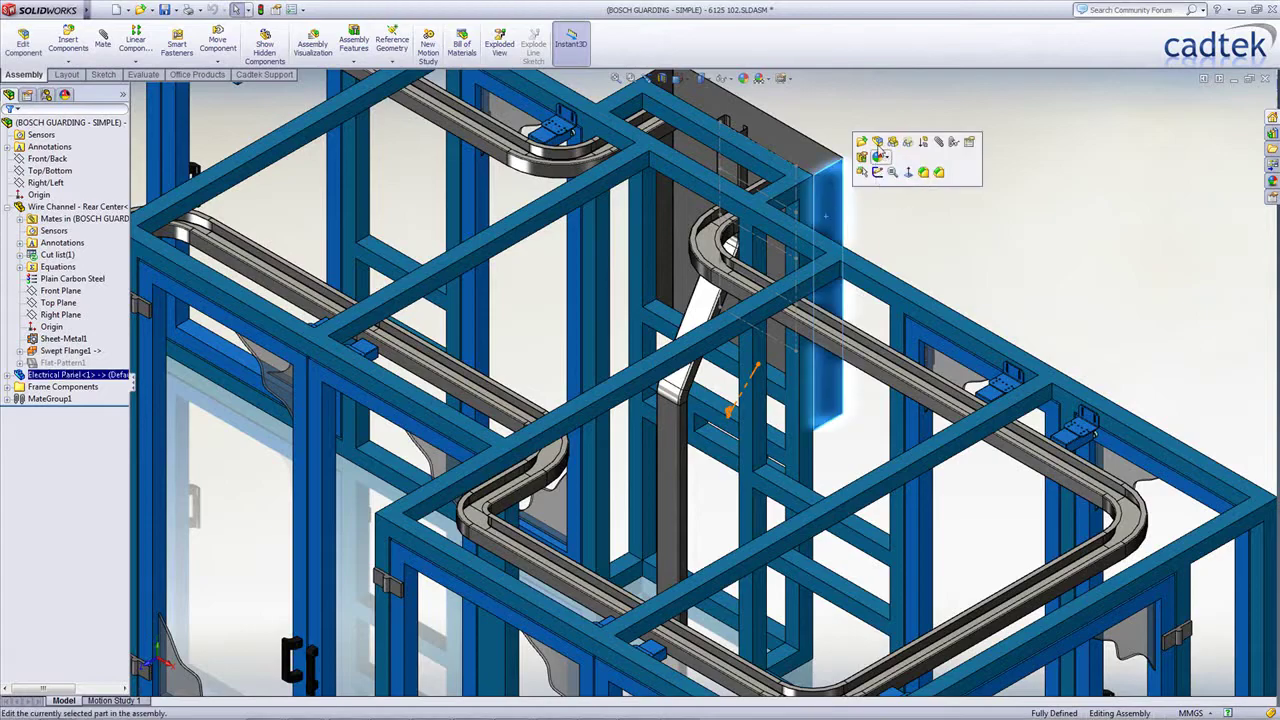
{"action": "left_click", "coordinate": [879, 148]}
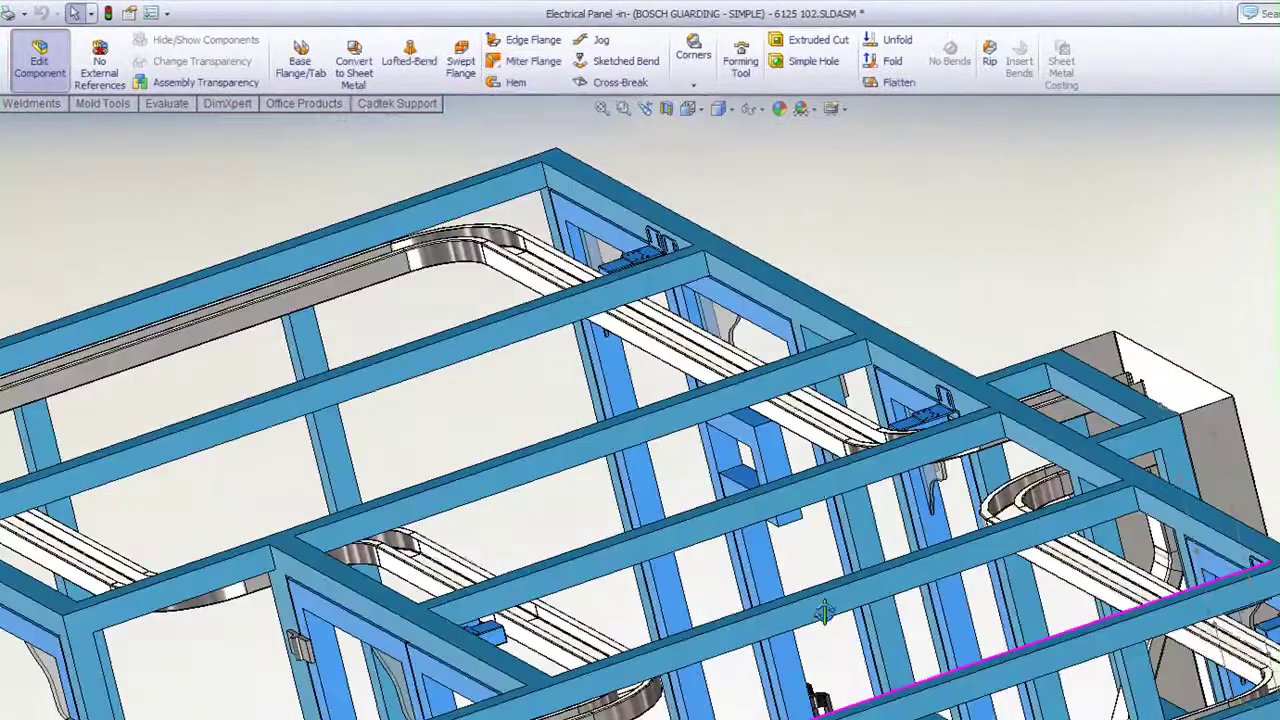
{"action": "middle_click_drag", "start_coordinate": [824, 612], "coordinate": [762, 556]}
{"action": "middle_click_drag", "start_coordinate": [1275, 640], "coordinate": [868, 388], "text": "ctrl"}
{"action": "scroll", "coordinate": [845, 530], "scroll_direction": "down", "scroll_amount": 8}
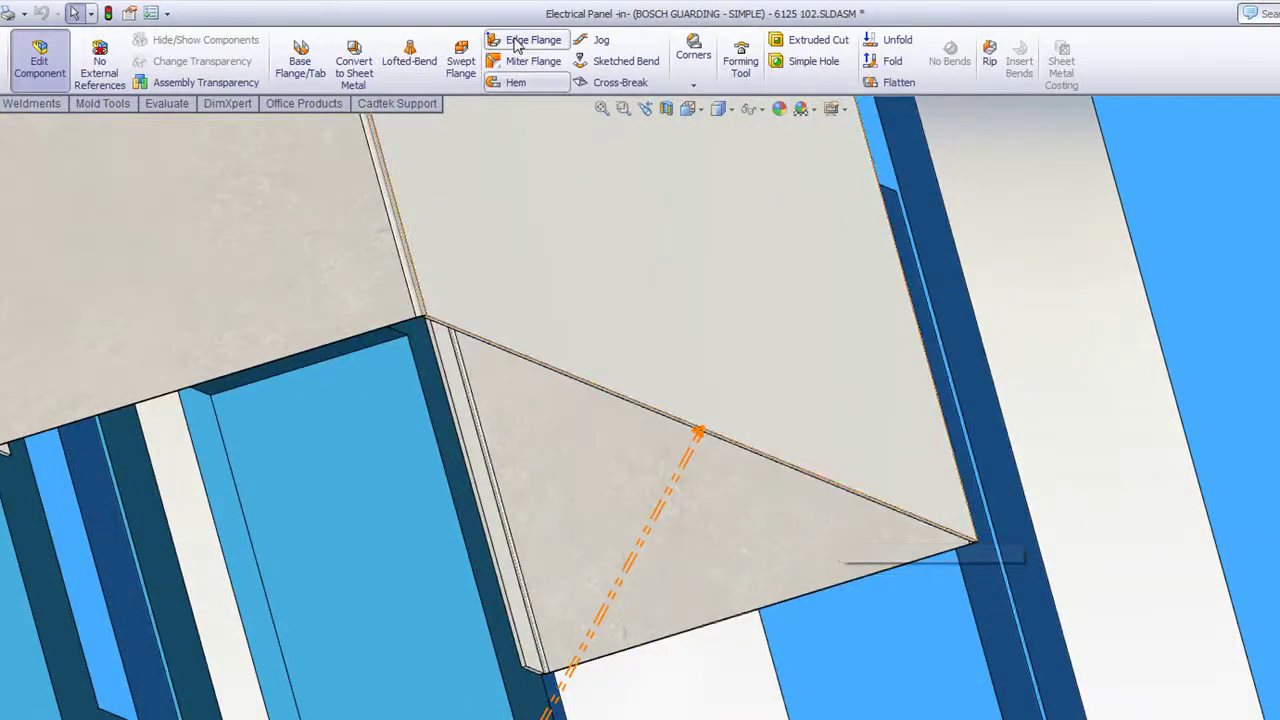
{"action": "left_click", "coordinate": [514, 40]}
{"action": "left_click", "coordinate": [808, 476]}
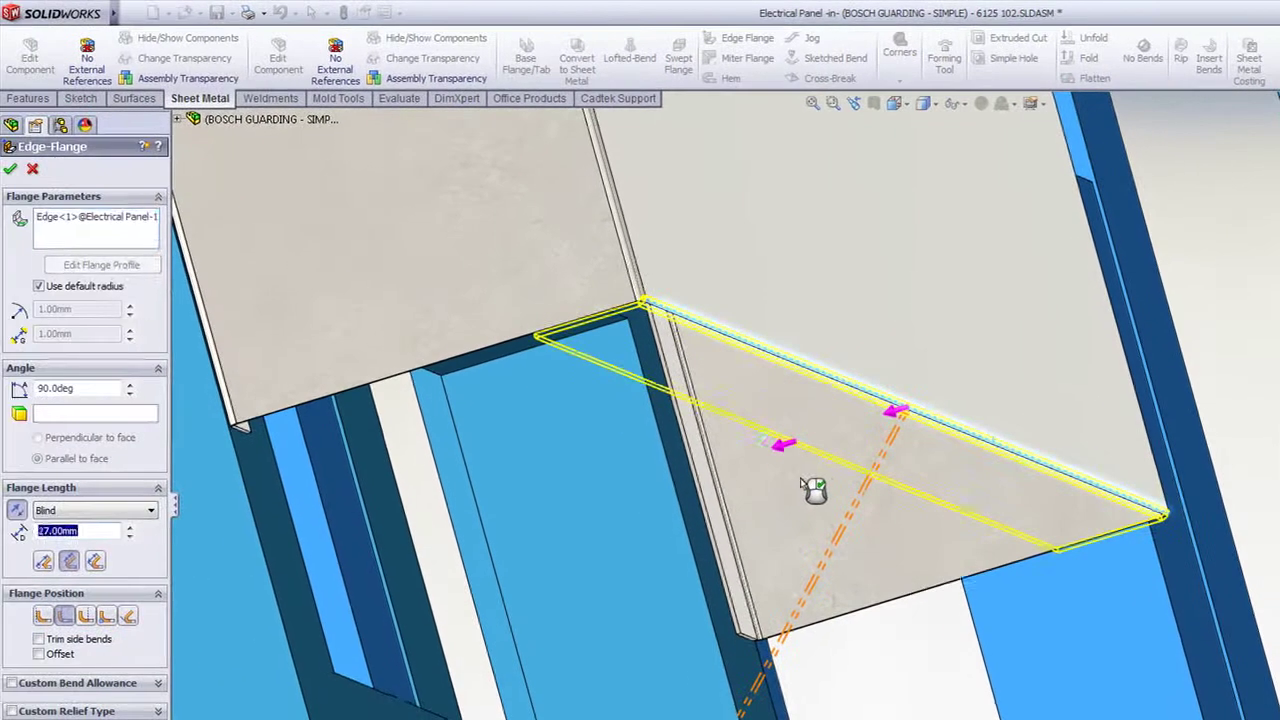
{"action": "left_click", "coordinate": [709, 504]}
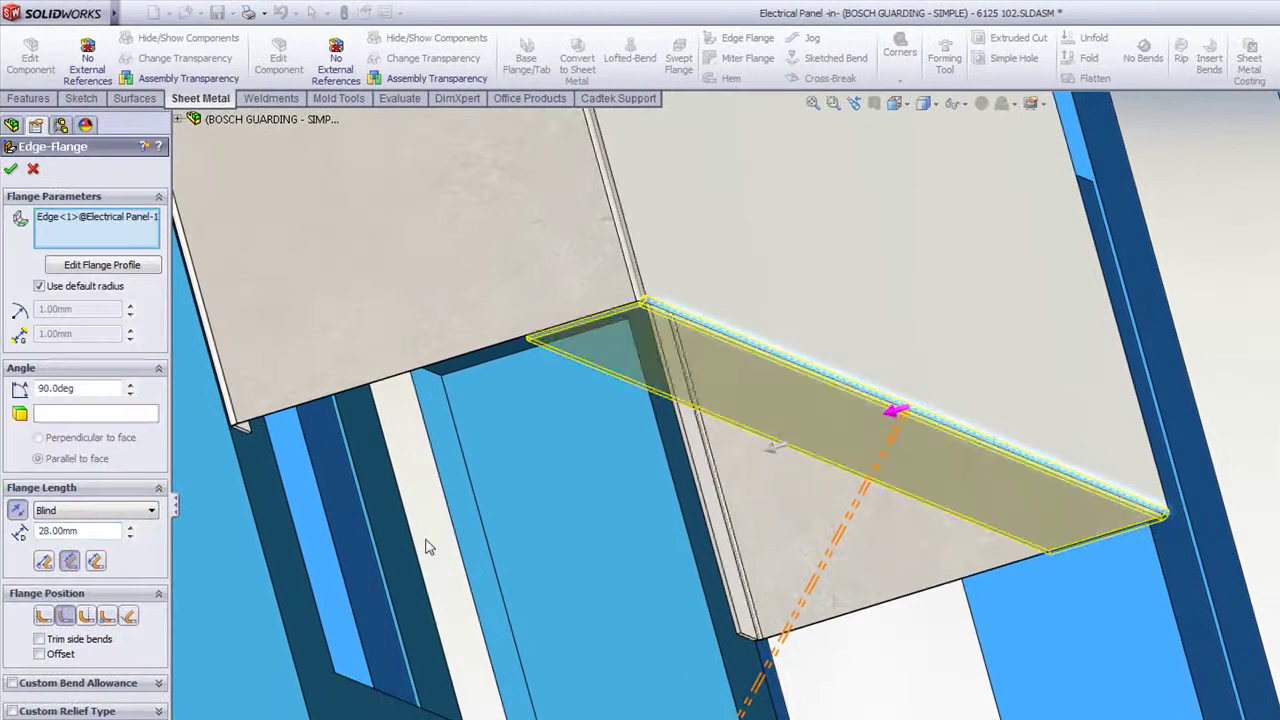
Set the flange length to Up To Vertex, ending at the lower corner vertex of the panel's side return
{"action": "left_click", "coordinate": [75, 511]}
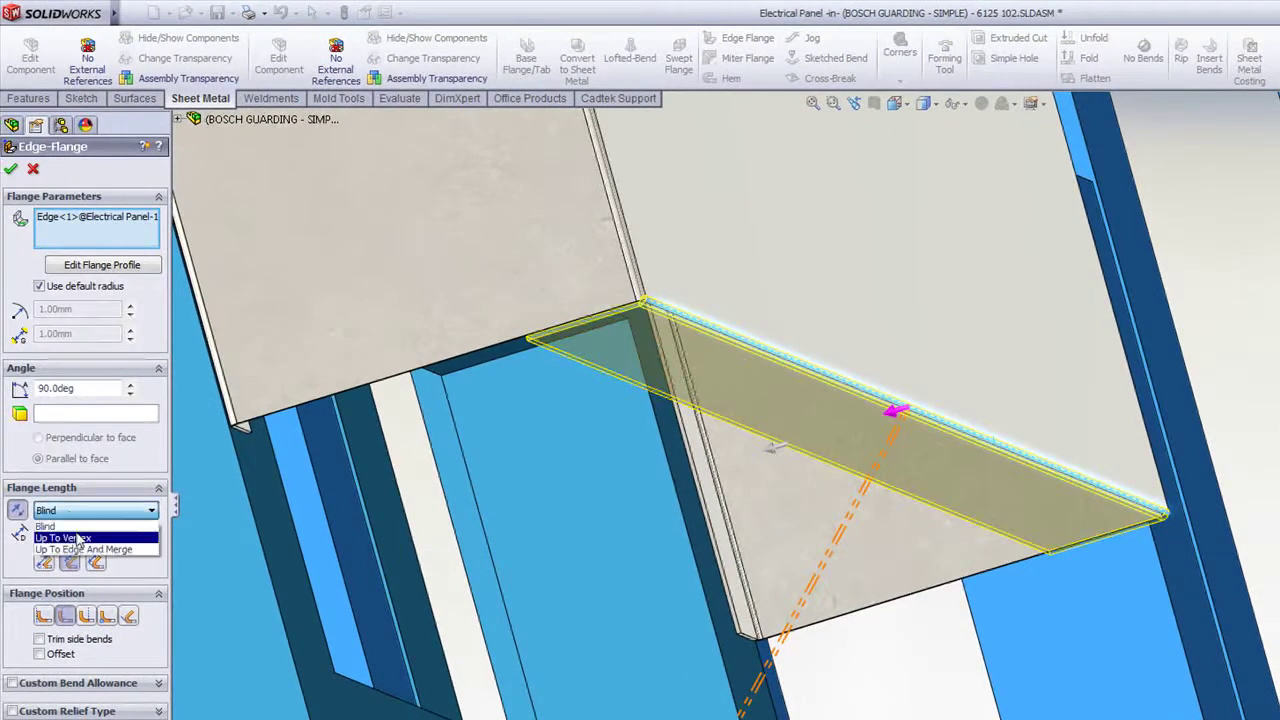
{"action": "left_click", "coordinate": [80, 533]}
{"action": "scroll", "coordinate": [805, 610], "scroll_direction": "down", "scroll_amount": 5}
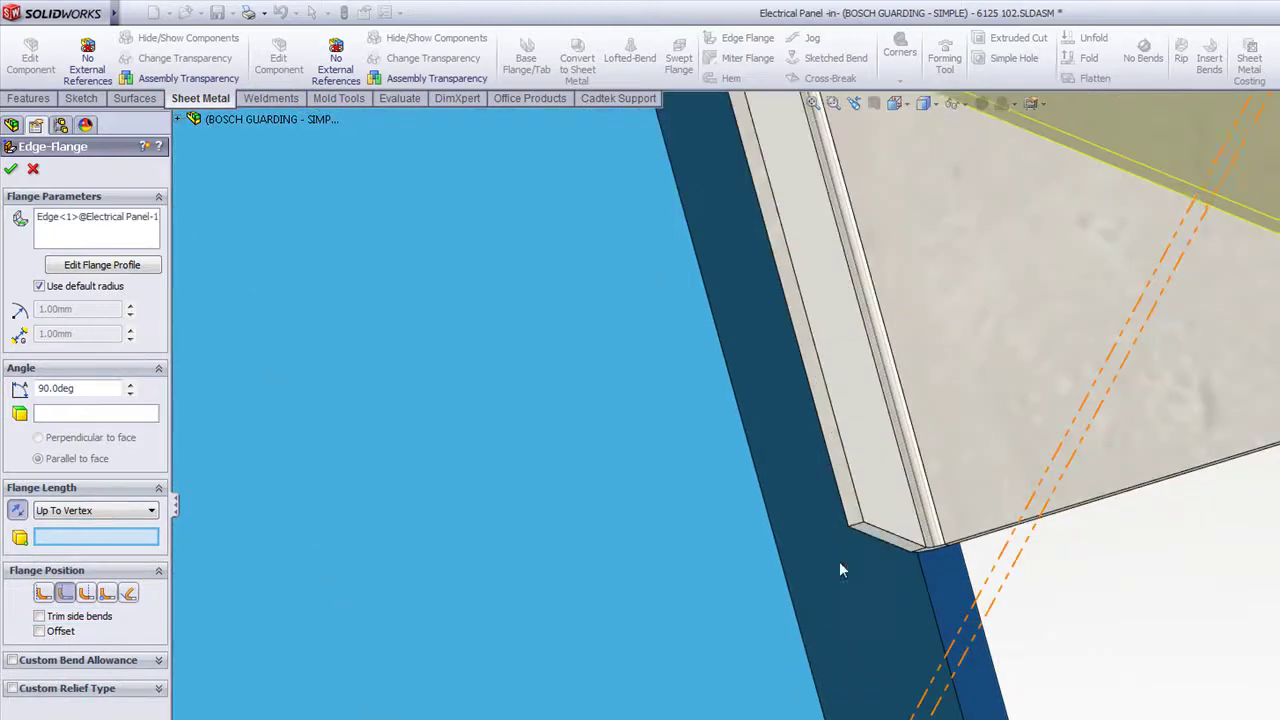
{"action": "left_click", "coordinate": [862, 535]}
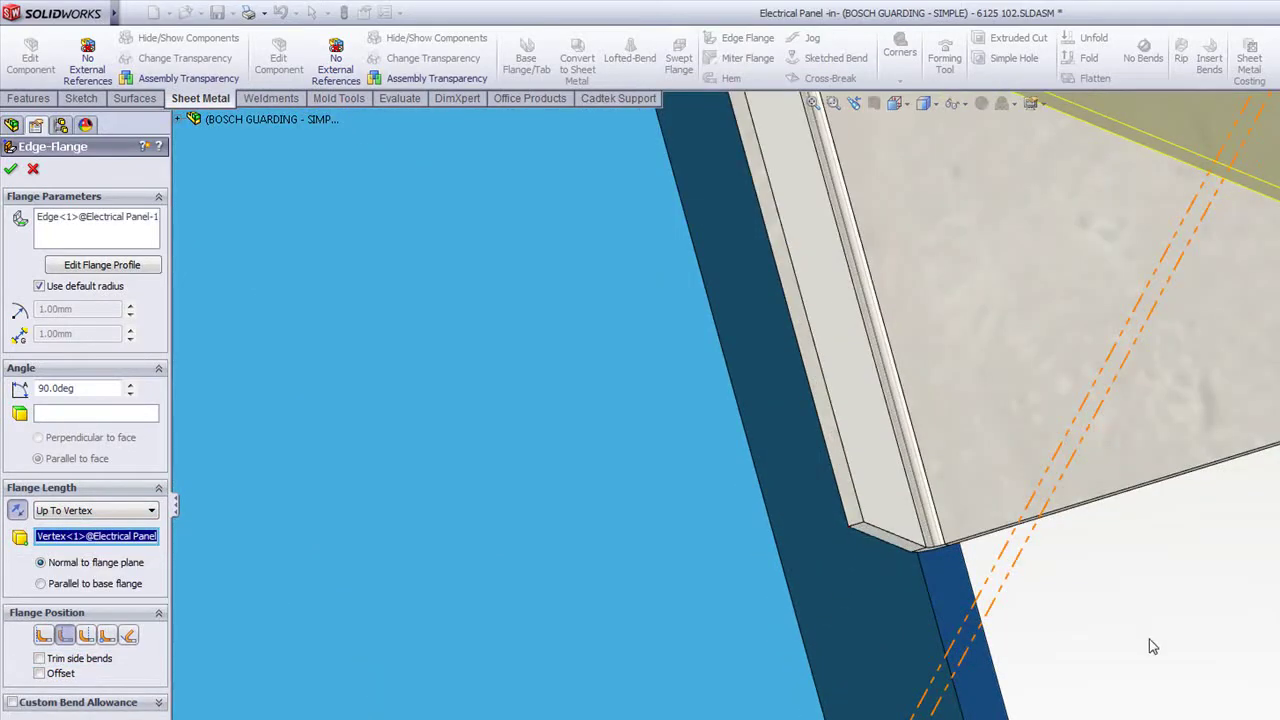
{"action": "scroll", "coordinate": [1145, 634], "scroll_direction": "up", "scroll_amount": 4}
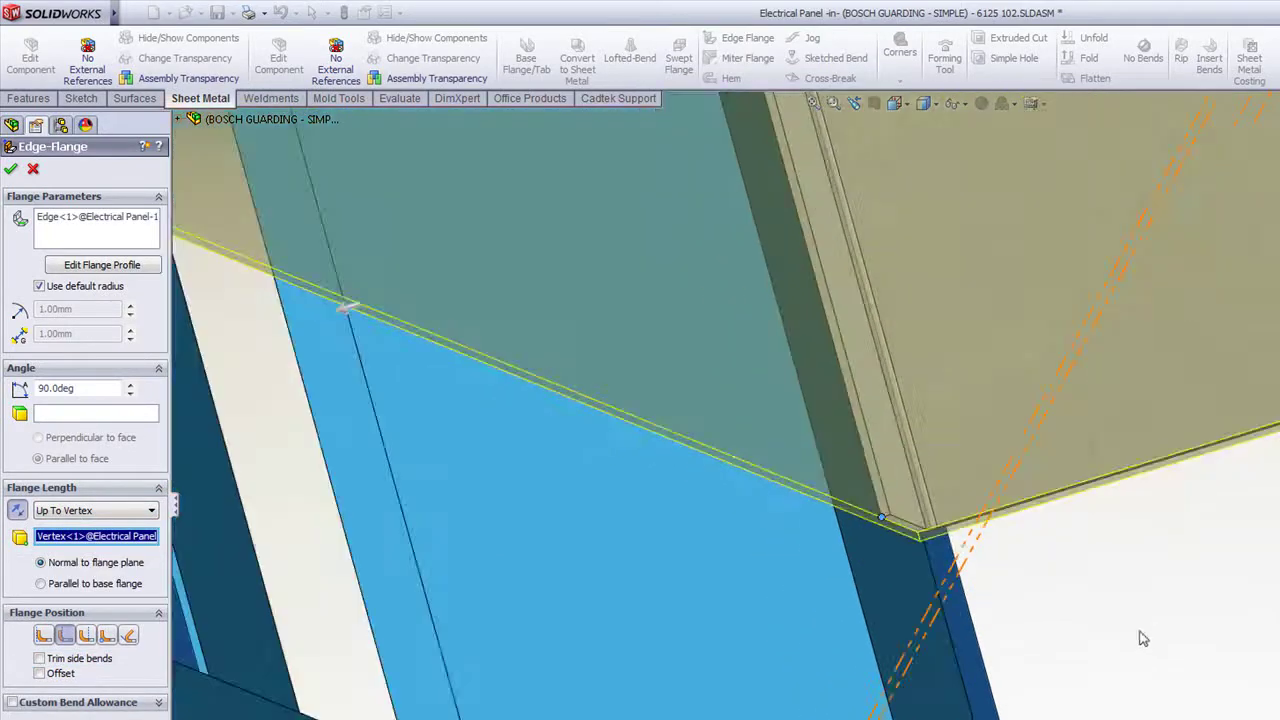
{"action": "scroll", "coordinate": [1138, 615], "scroll_direction": "up", "scroll_amount": 2}
{"action": "scroll", "coordinate": [1120, 590], "scroll_direction": "up", "scroll_amount": 3}
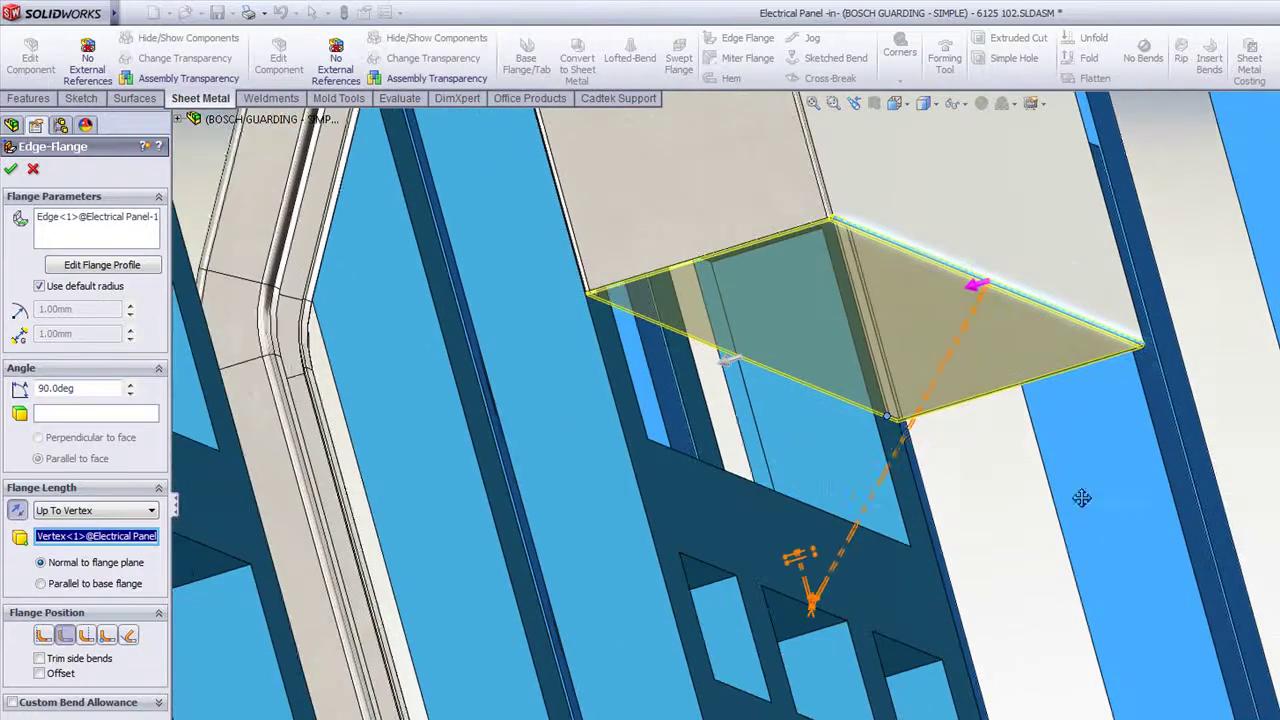
Reduce the flange angle to 61 degrees
{"action": "scroll", "coordinate": [131, 393], "scroll_direction": "down", "scroll_amount": 4}
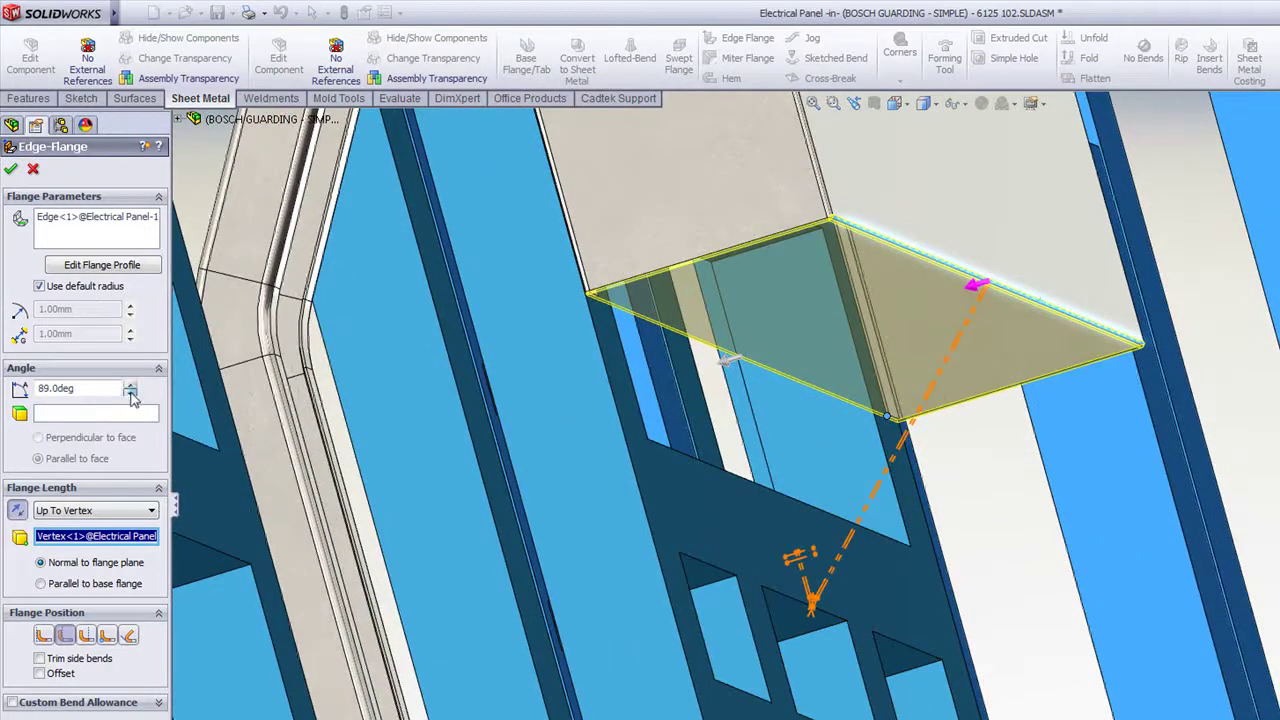
{"action": "scroll", "coordinate": [131, 393], "scroll_direction": "down", "scroll_amount": 20}
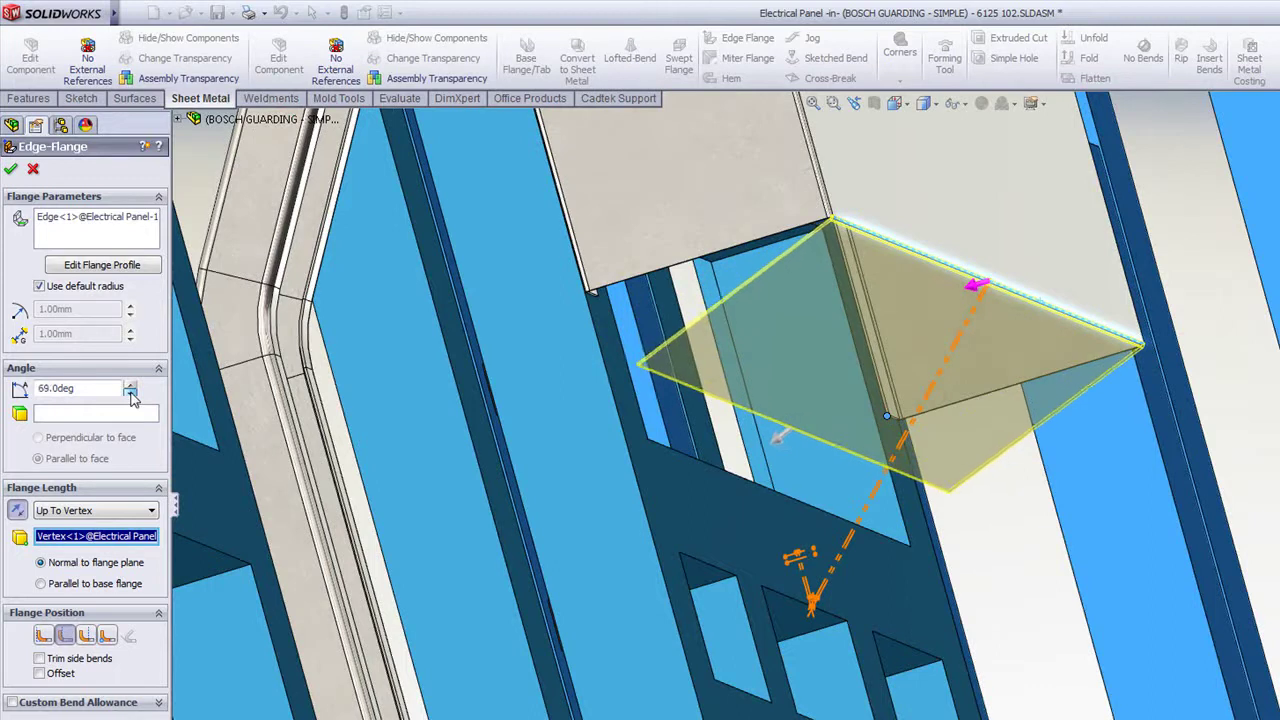
{"action": "scroll", "coordinate": [128, 384], "scroll_direction": "down", "scroll_amount": 4}
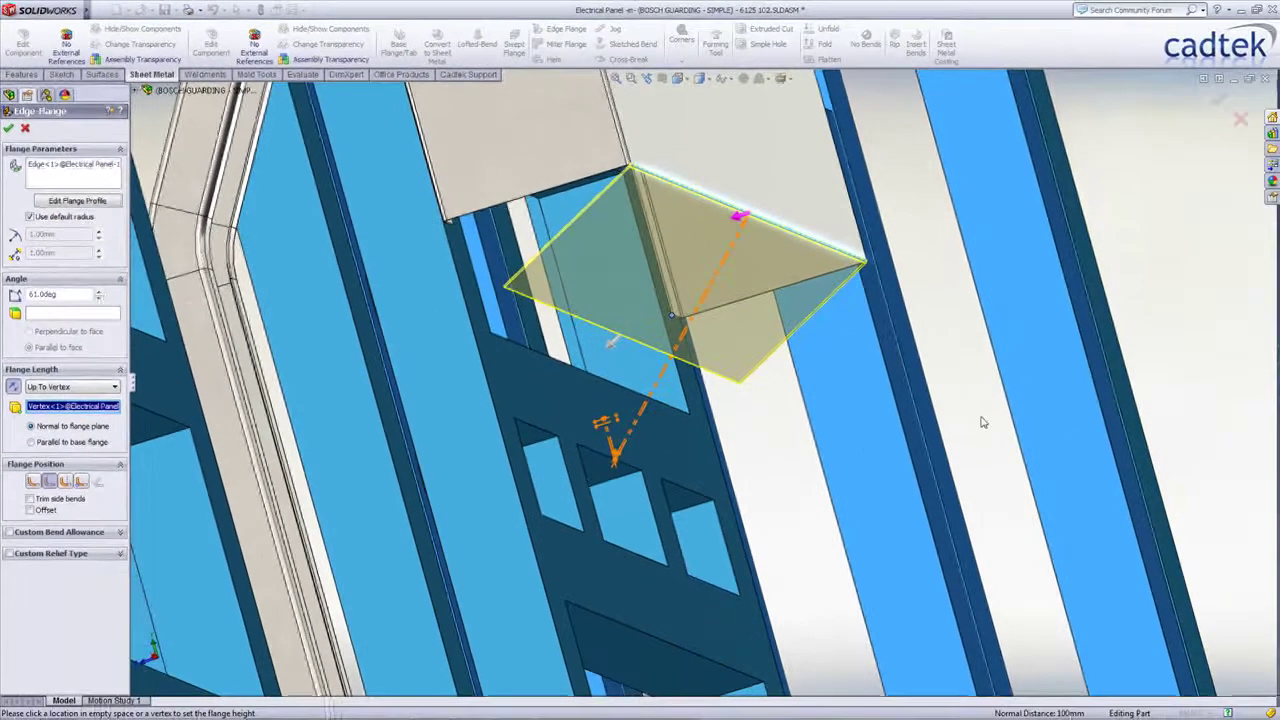
View the panel from the side and define the up-to-vertex flange length as Parallel to base flange
{"action": "key", "text": "space"}
{"action": "left_click", "coordinate": [1002, 467]}
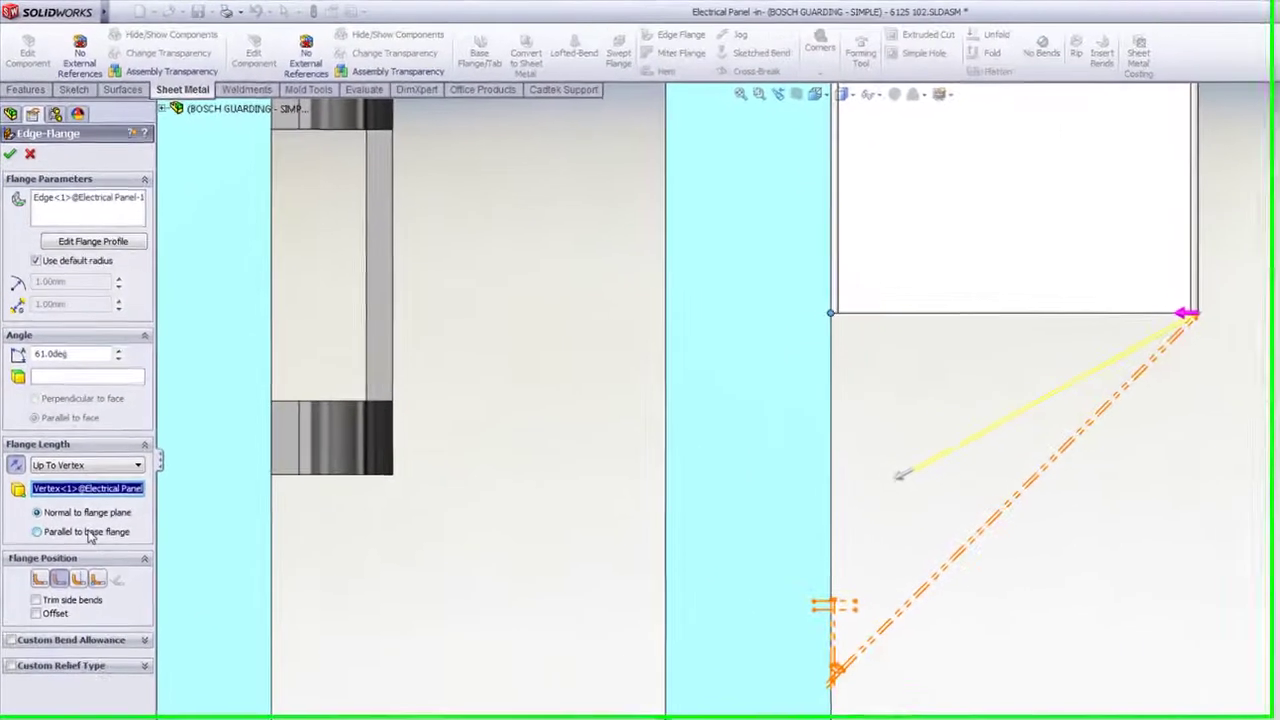
{"action": "left_click", "coordinate": [74, 446]}
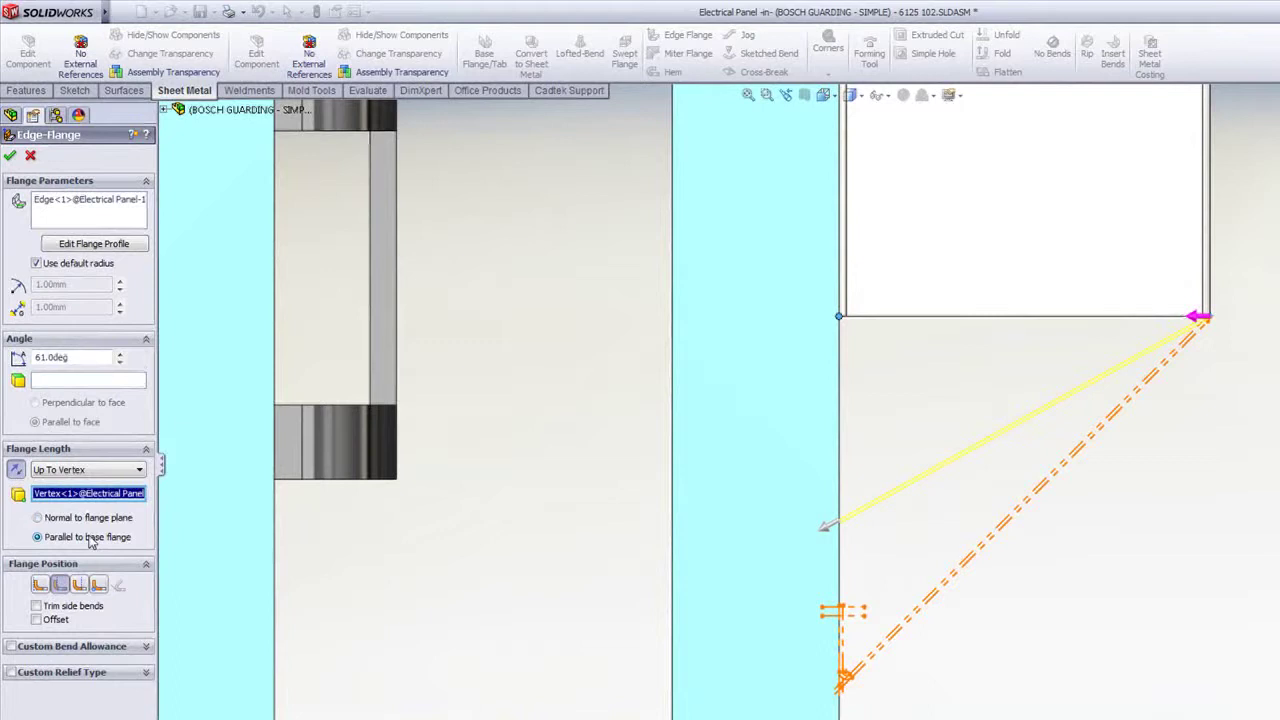
Set the edge flange angle to 45 degrees
{"action": "left_click", "coordinate": [120, 362]}
{"action": "left_click", "coordinate": [120, 363]}
{"action": "left_click", "coordinate": [120, 363]}
{"action": "left_click", "coordinate": [120, 363]}
{"action": "left_click", "coordinate": [120, 363]}
{"action": "left_click", "coordinate": [120, 363]}
{"action": "left_click", "coordinate": [120, 363]}
{"action": "double_click", "coordinate": [104, 358]}
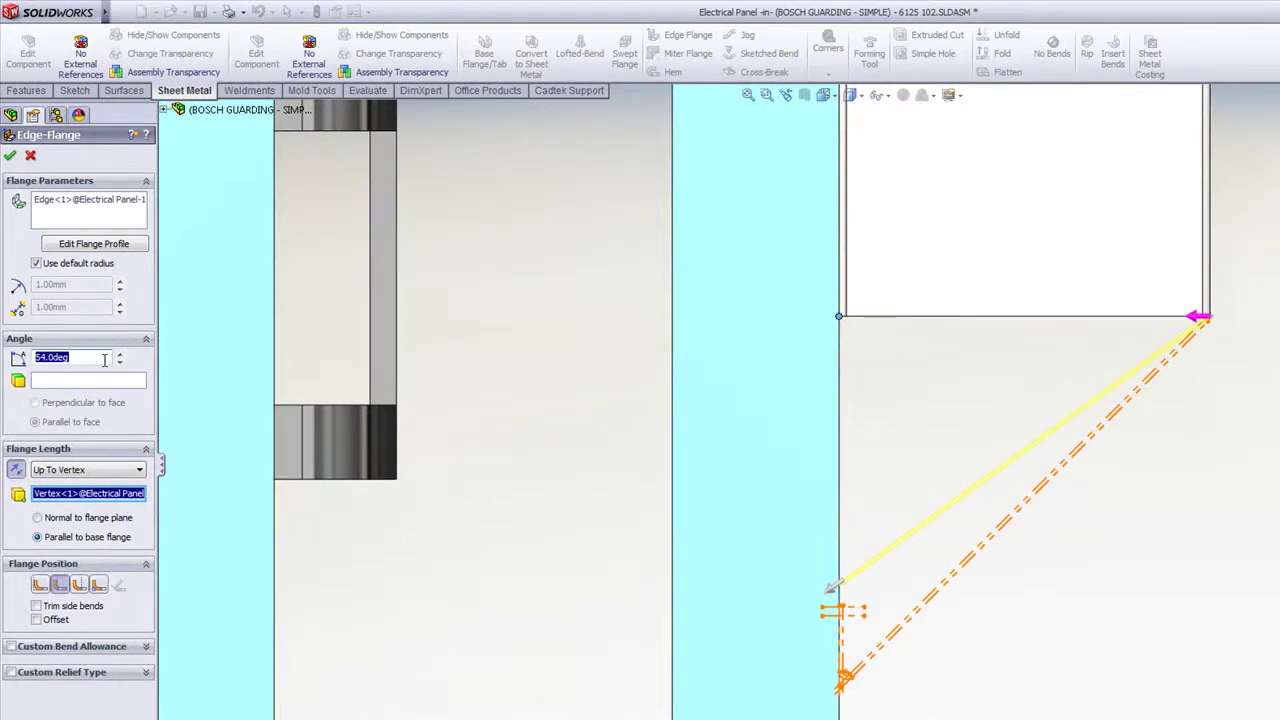
{"action": "type", "text": "45"}
{"action": "key", "text": "Return"}
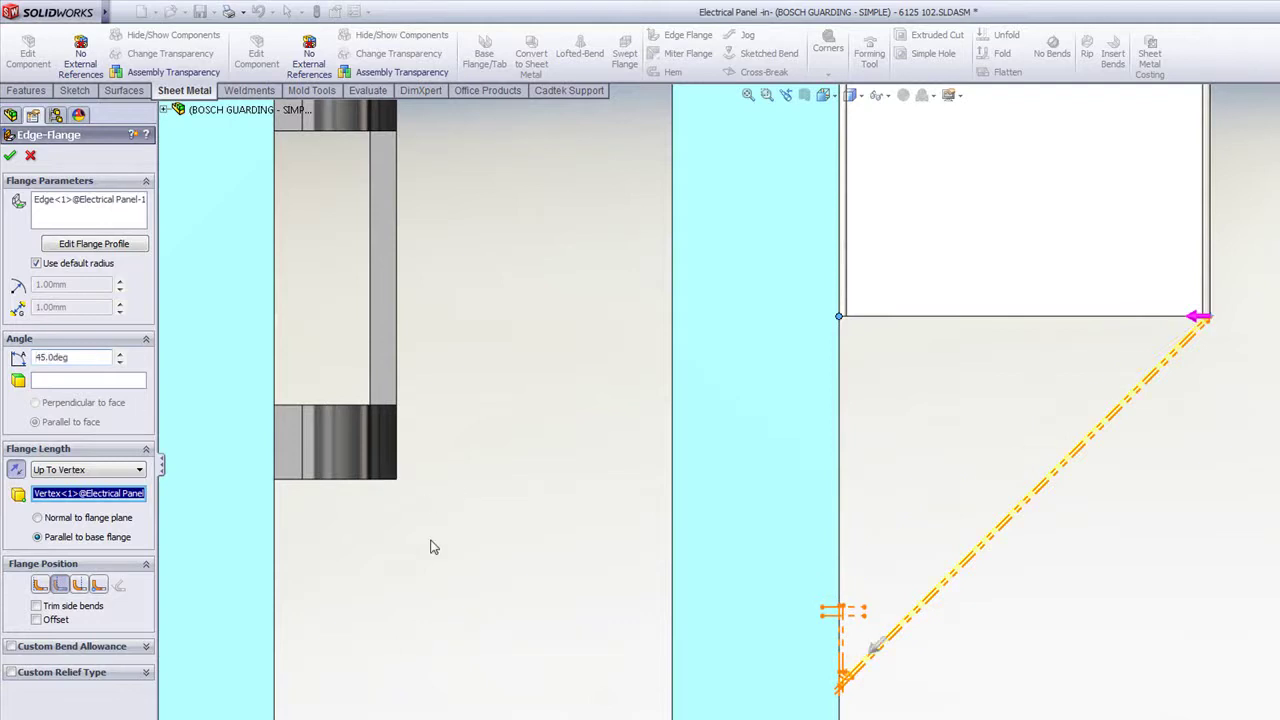
Set the flange position to Bend Outside and accept the edge flange
{"action": "left_click", "coordinate": [39, 587]}
{"action": "left_click", "coordinate": [78, 587]}
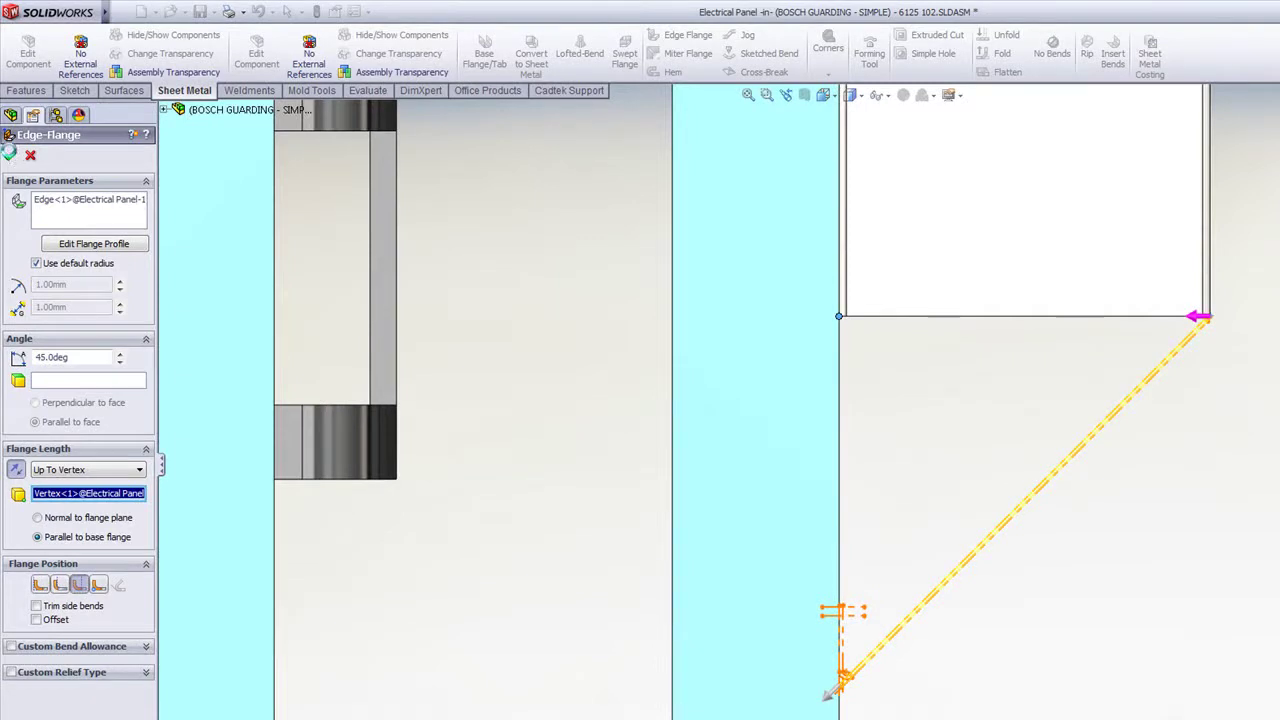
{"action": "left_click", "coordinate": [10, 153]}
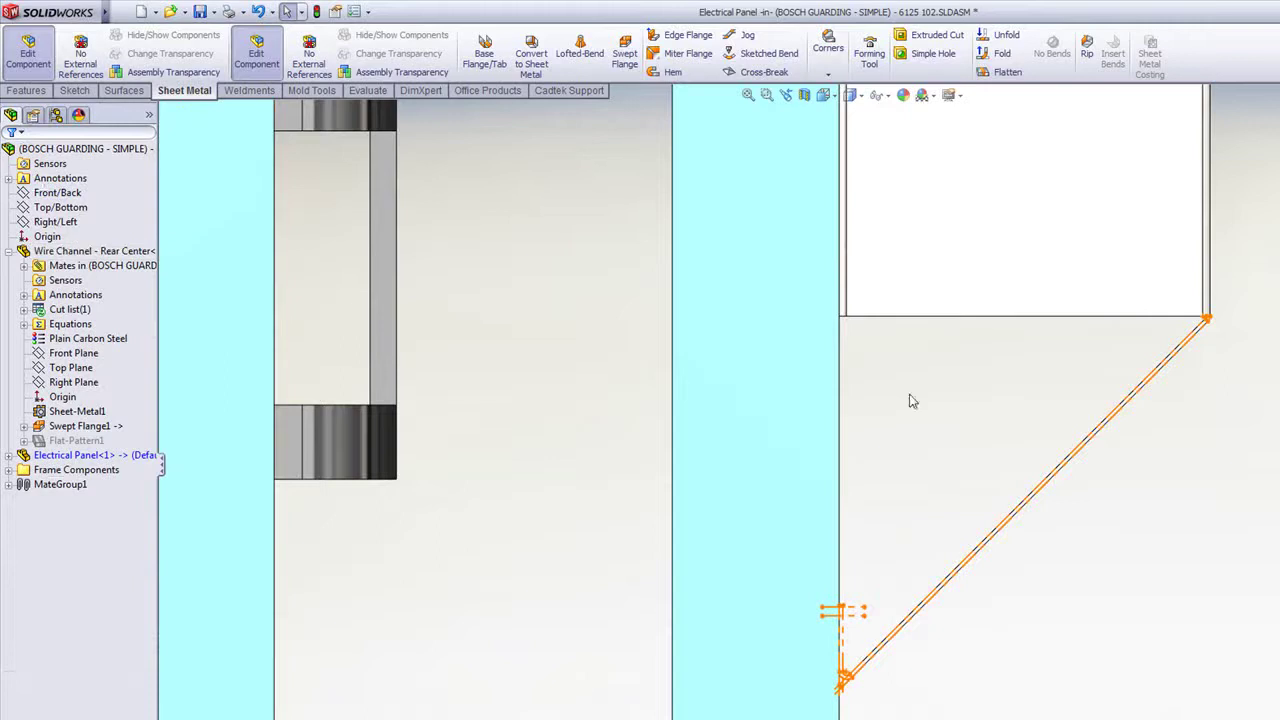
Open the electrical panel part on its own from the assembly
{"action": "left_click", "coordinate": [1006, 250]}
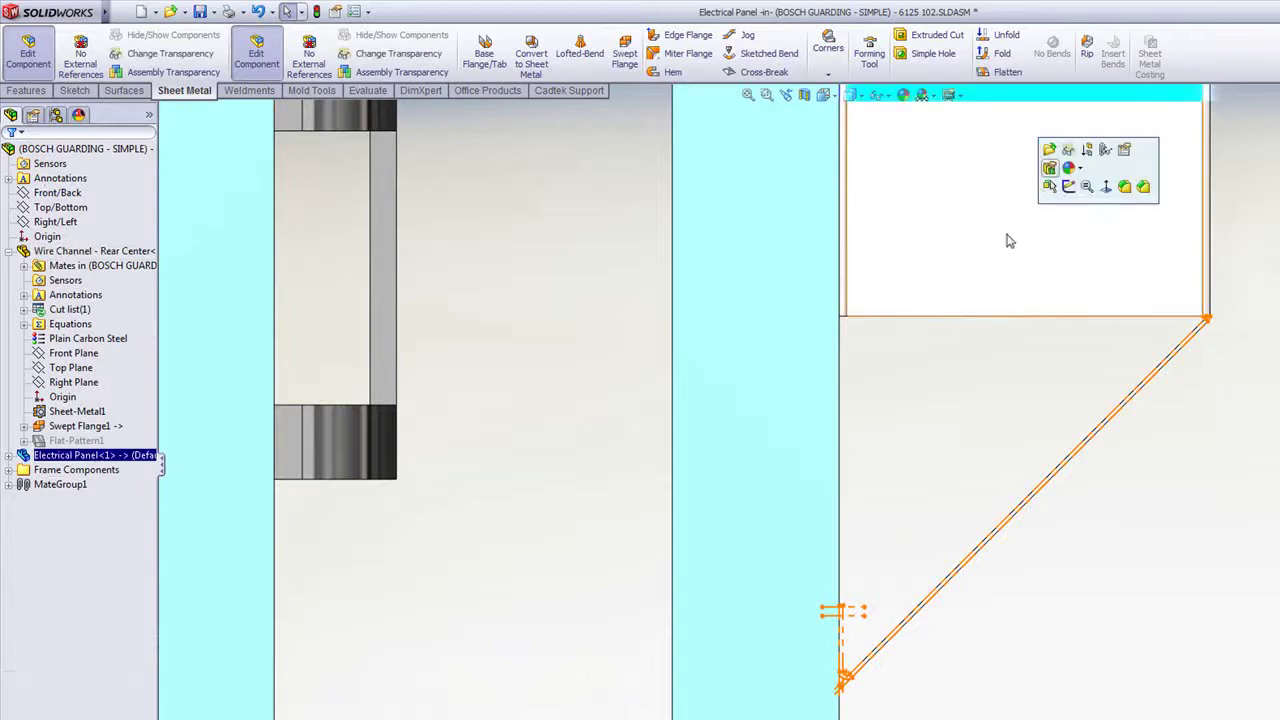
{"action": "left_click", "coordinate": [1049, 151]}
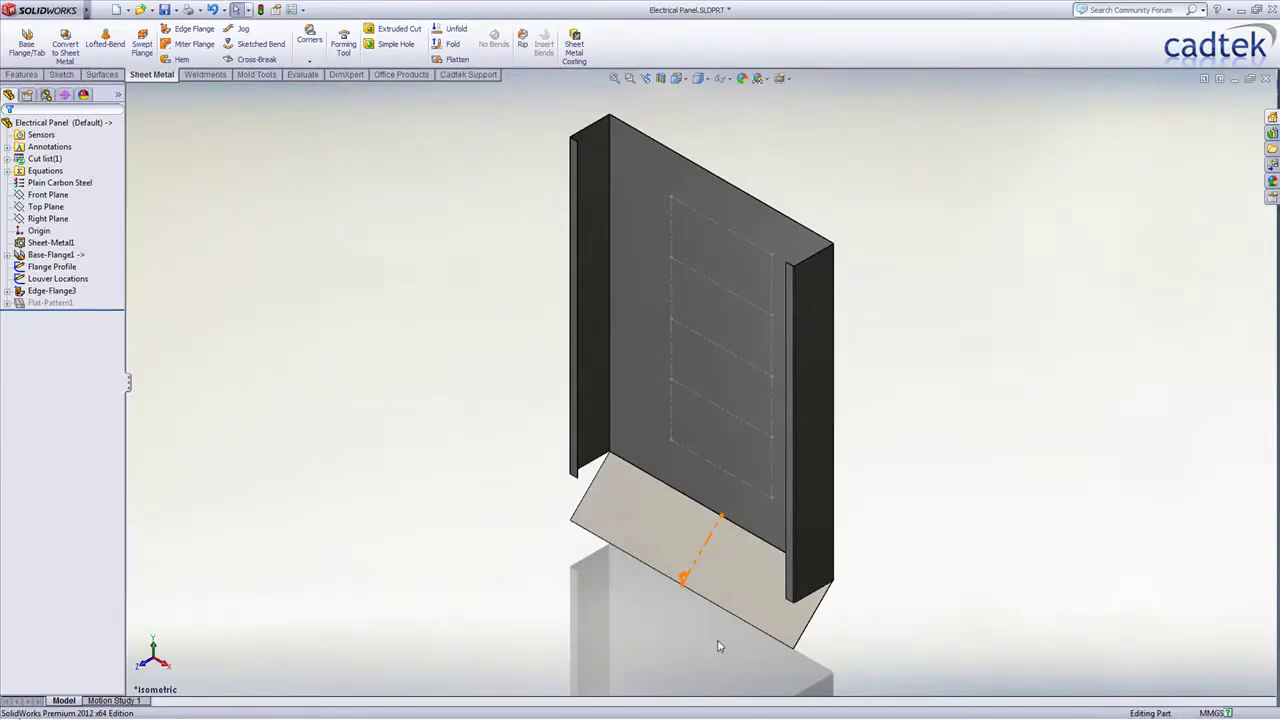
Start an edge flange on the outer lower edge of the panel's angled flange and place its initial length
{"action": "scroll", "coordinate": [717, 634], "scroll_direction": "down", "scroll_amount": 3}
{"action": "scroll", "coordinate": [717, 618], "scroll_direction": "down", "scroll_amount": 2}
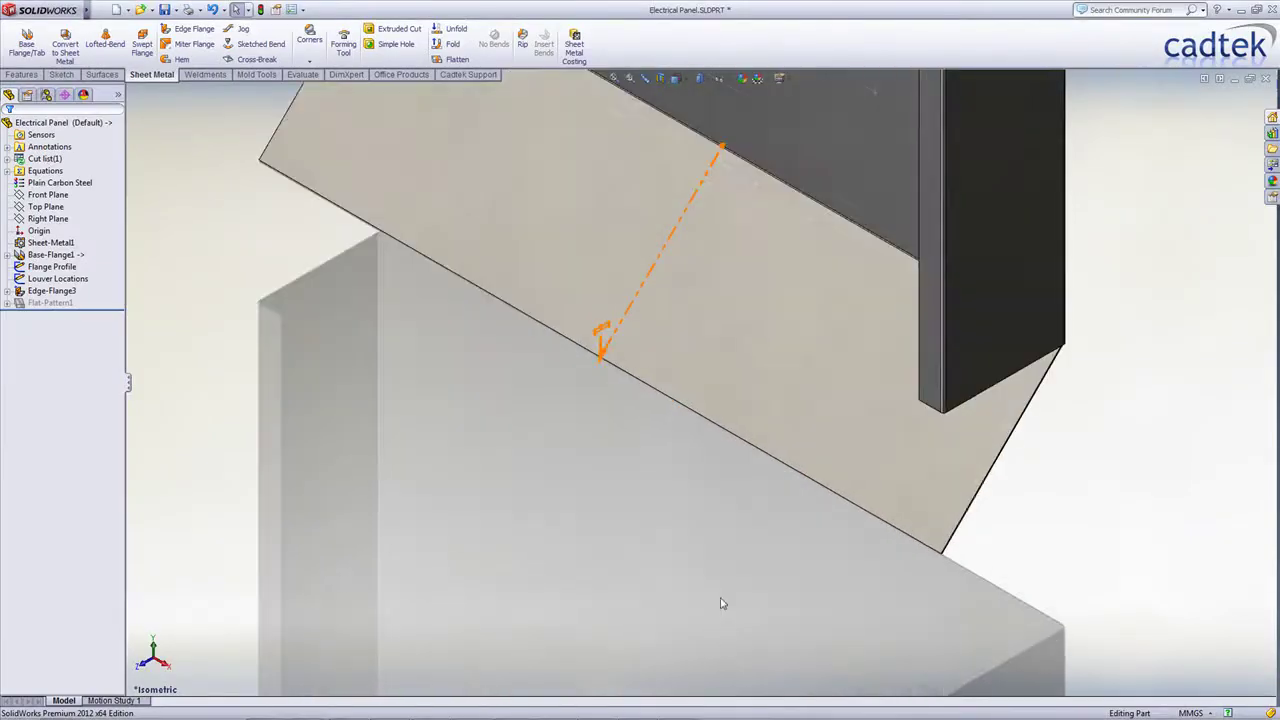
{"action": "key", "text": "s"}
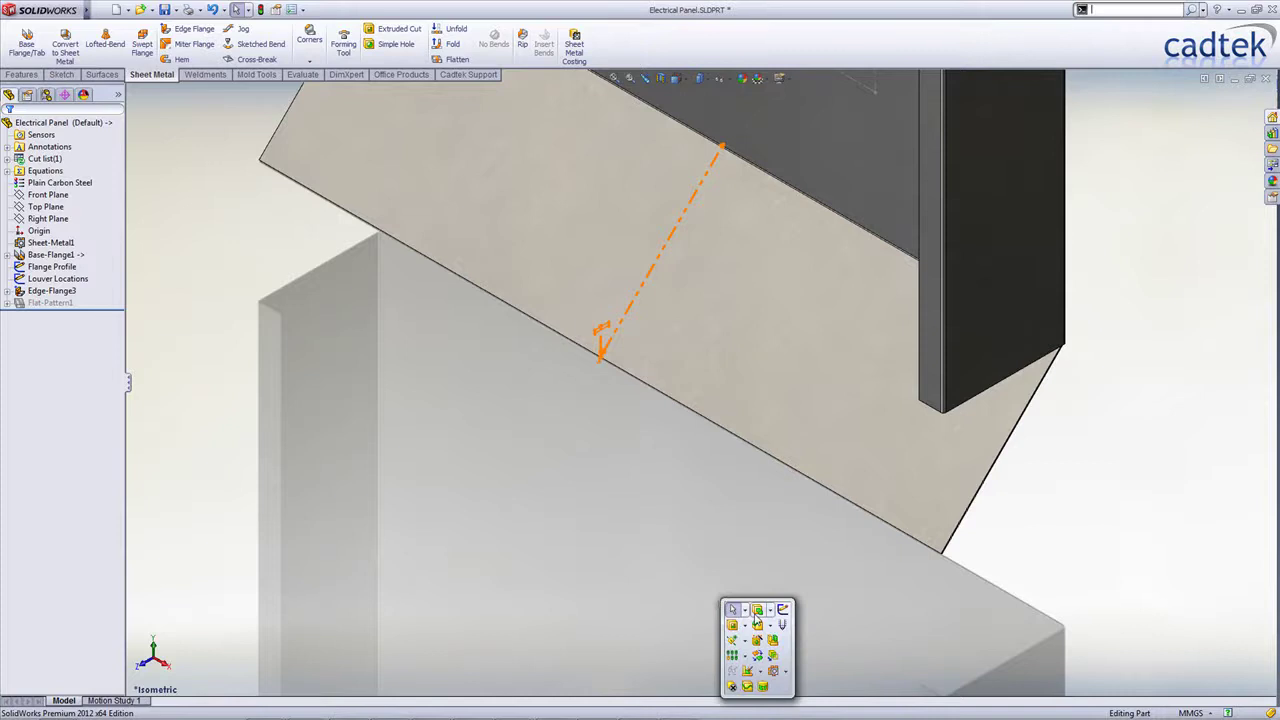
{"action": "left_click", "coordinate": [774, 680]}
{"action": "left_click", "coordinate": [812, 490]}
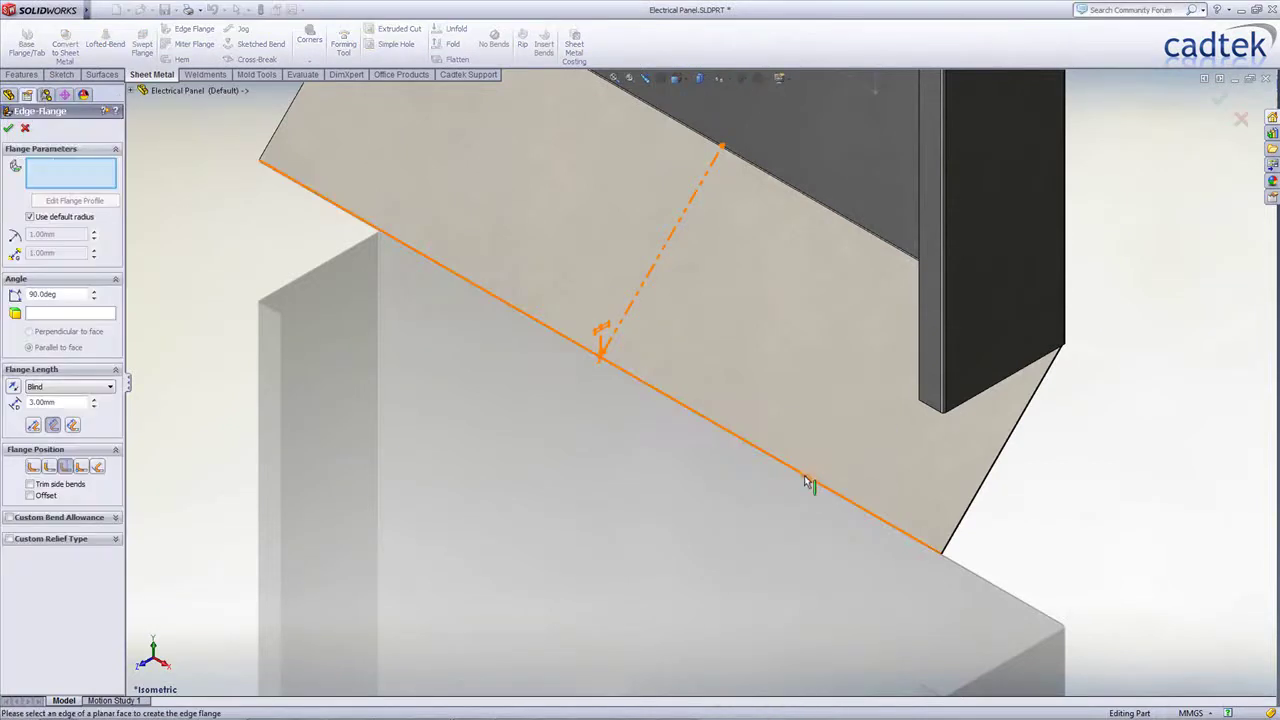
{"action": "left_click", "coordinate": [808, 486]}
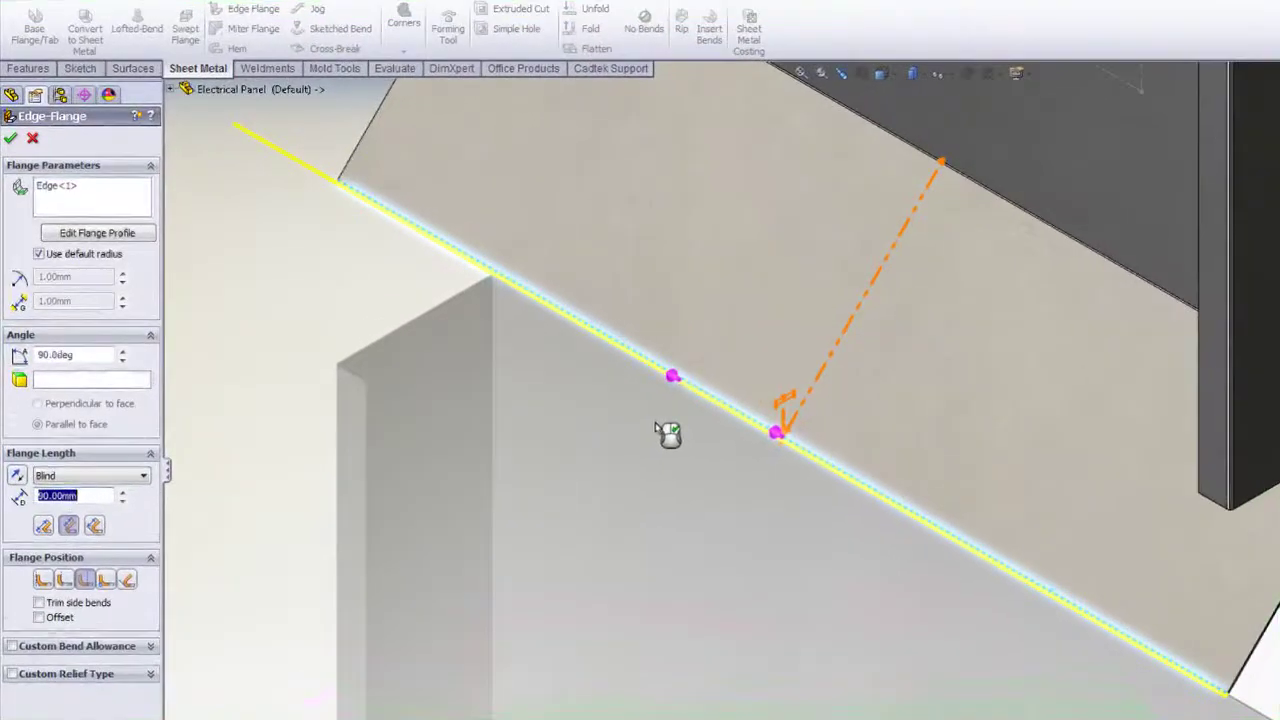
{"action": "left_click", "coordinate": [590, 395]}
Set the edge flange length to 20 mm and make it parallel to the front face of the side return lip
{"action": "double_click", "coordinate": [77, 454]}
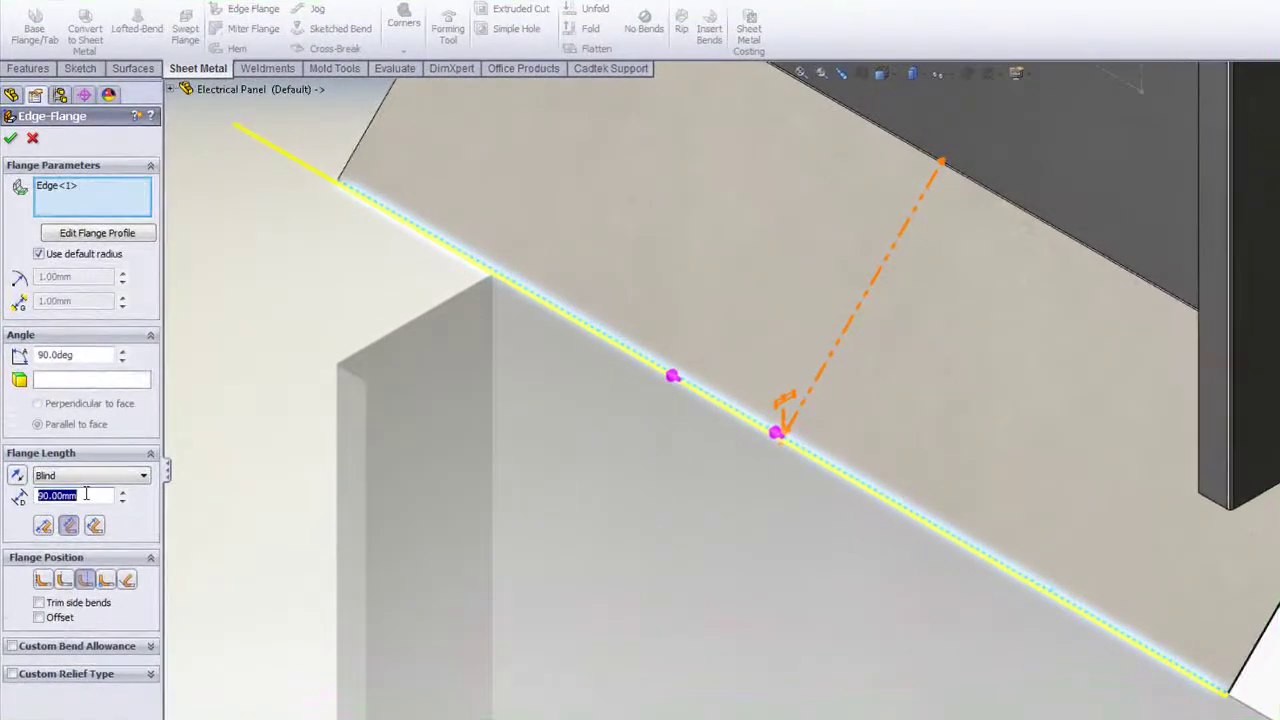
{"action": "type", "text": "20"}
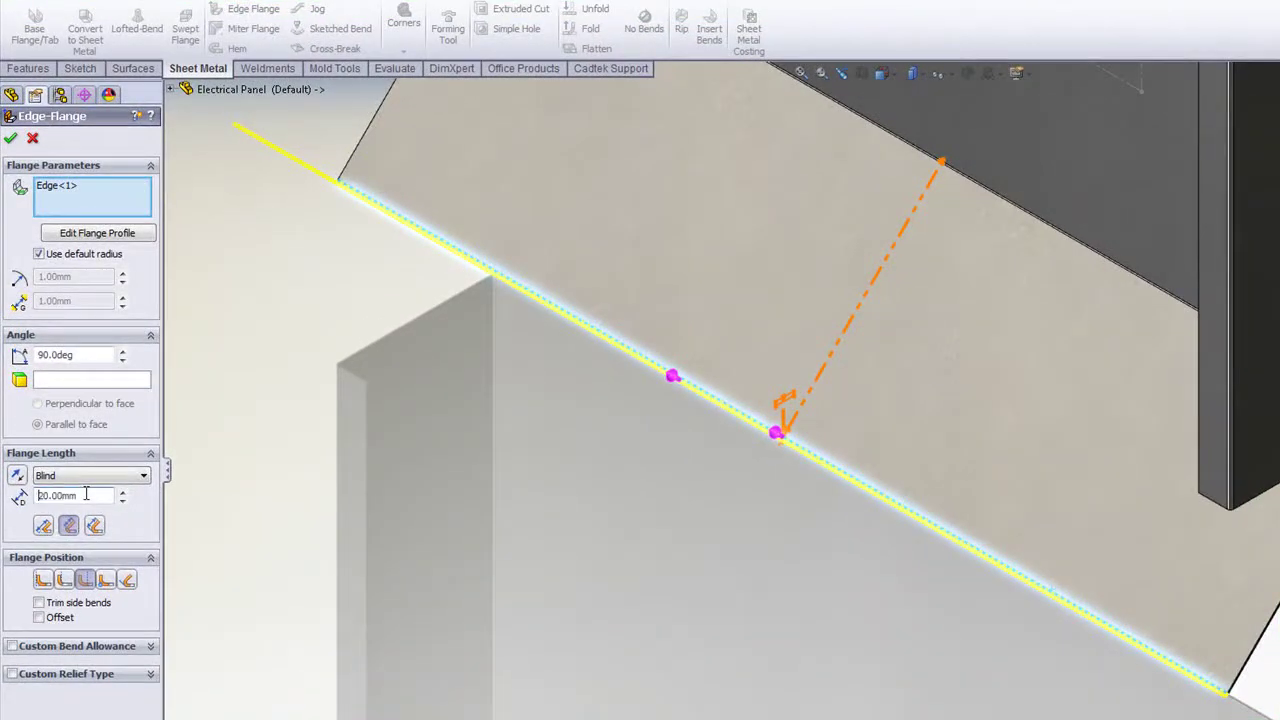
{"action": "left_click", "coordinate": [49, 379]}
{"action": "left_click", "coordinate": [1208, 449]}
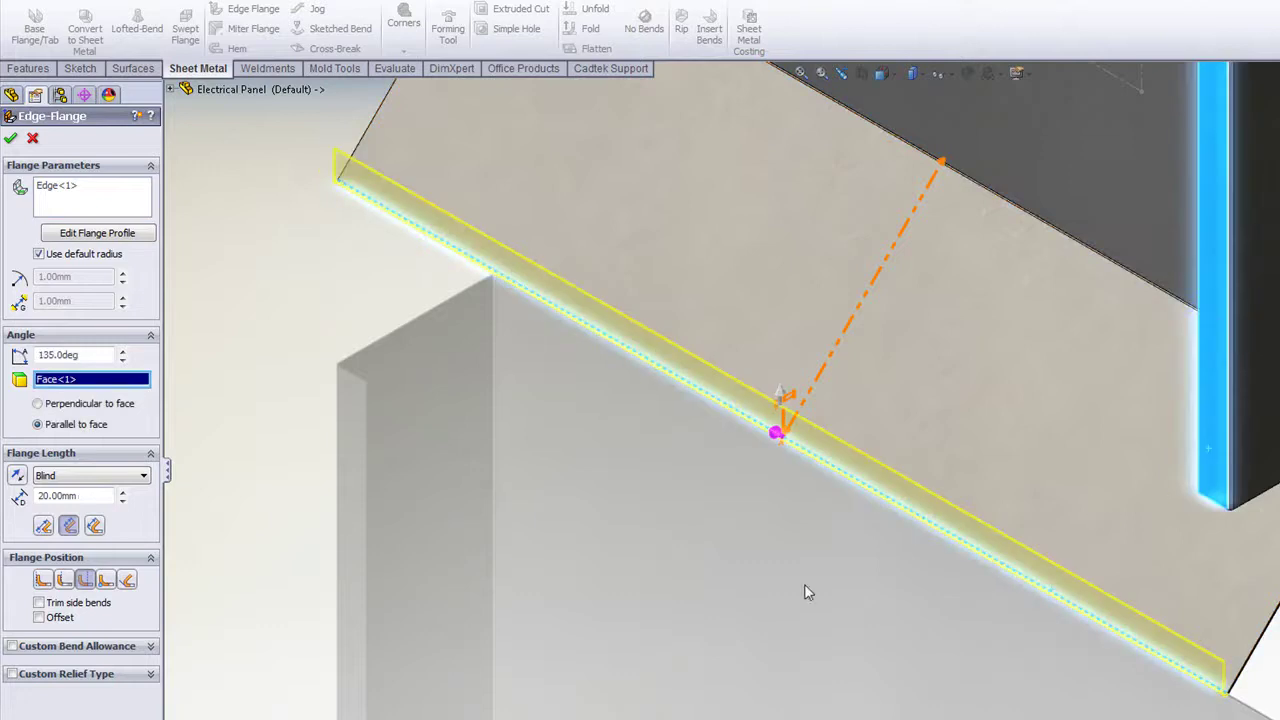
View the flange from the side and try the Material Outside, Bend from Virtual Sharp and Tangent to Bend positions
{"action": "key", "text": "space"}
{"action": "double_click", "coordinate": [806, 668]}
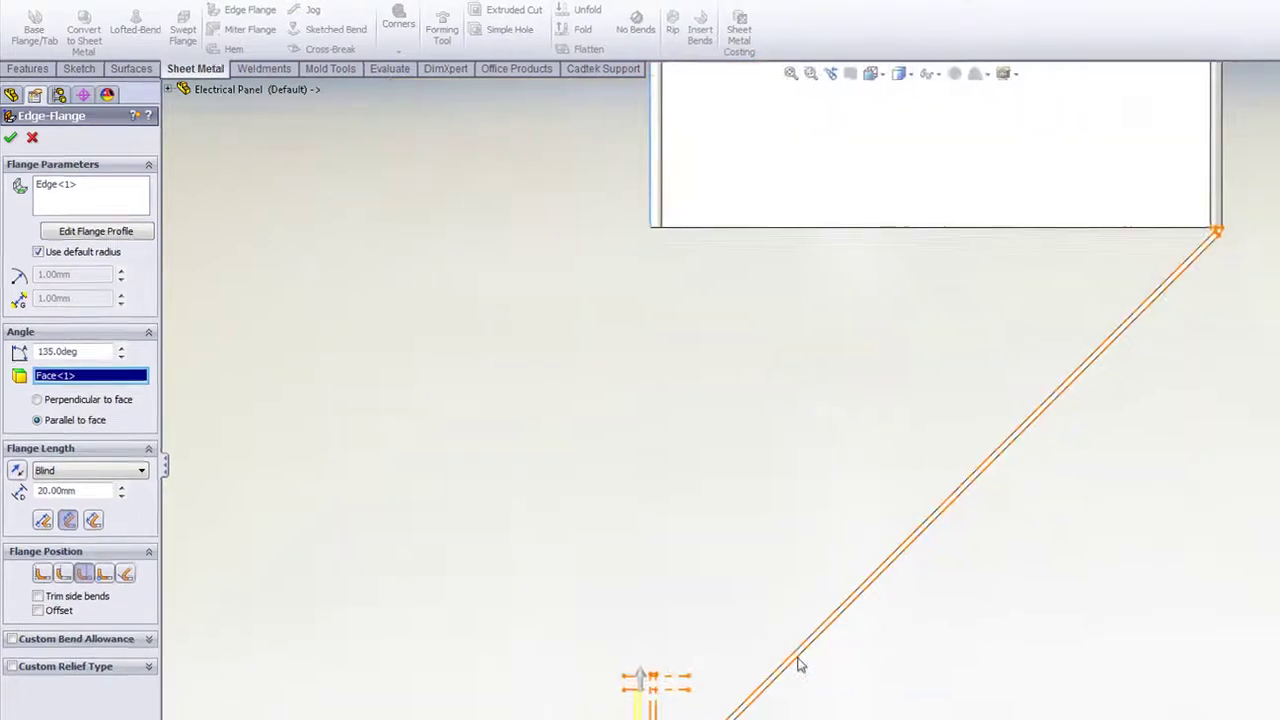
{"action": "scroll", "coordinate": [474, 667], "scroll_direction": "down", "scroll_amount": 4}
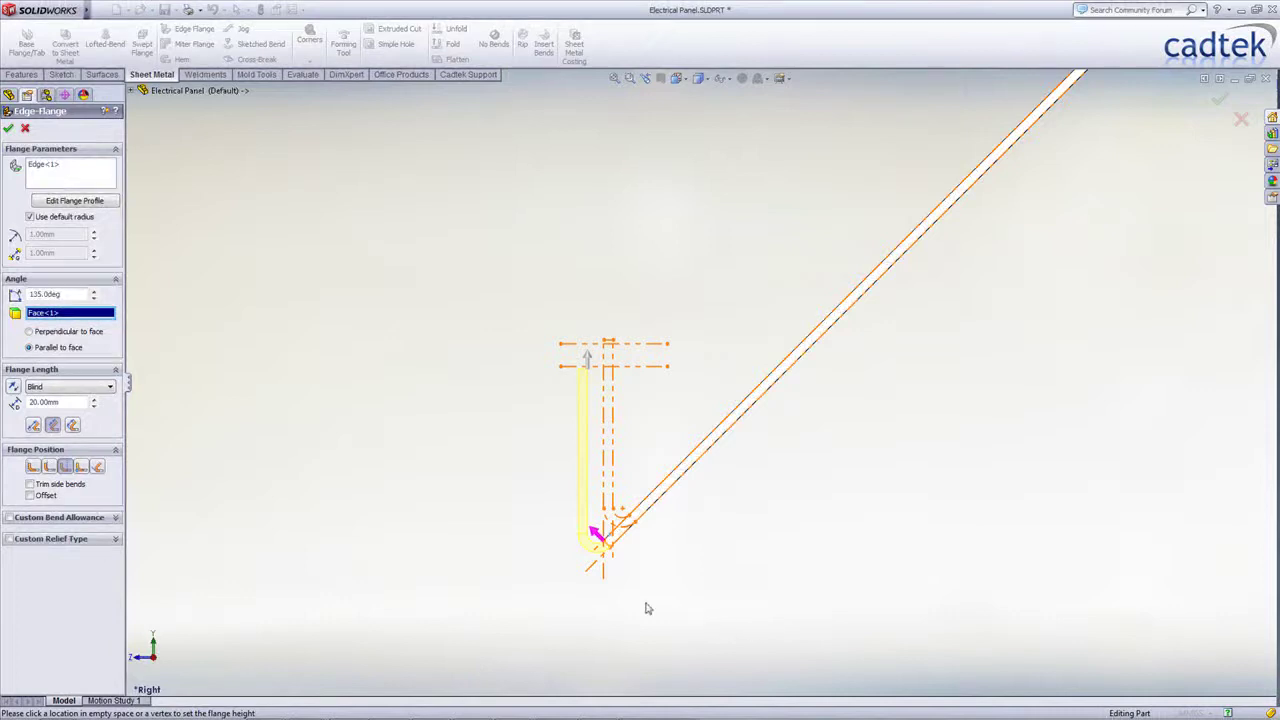
{"action": "scroll", "coordinate": [646, 609], "scroll_direction": "down", "scroll_amount": 3}
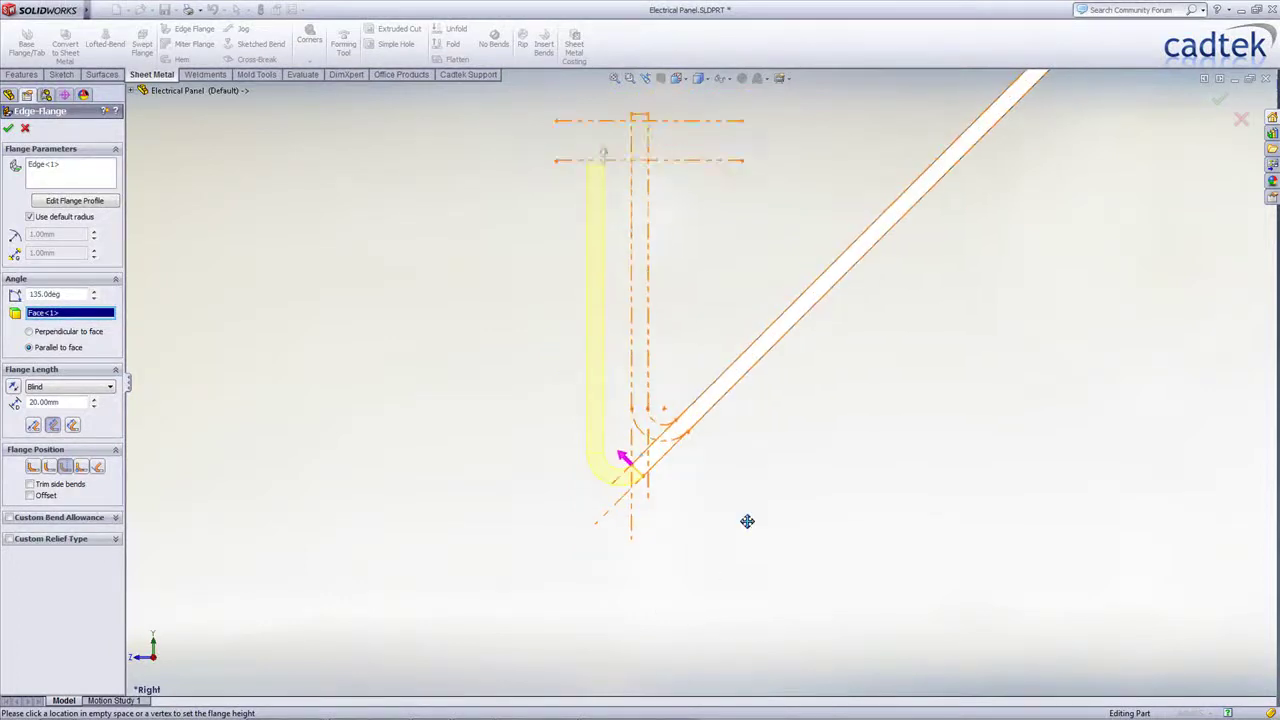
{"action": "left_click", "coordinate": [50, 467]}
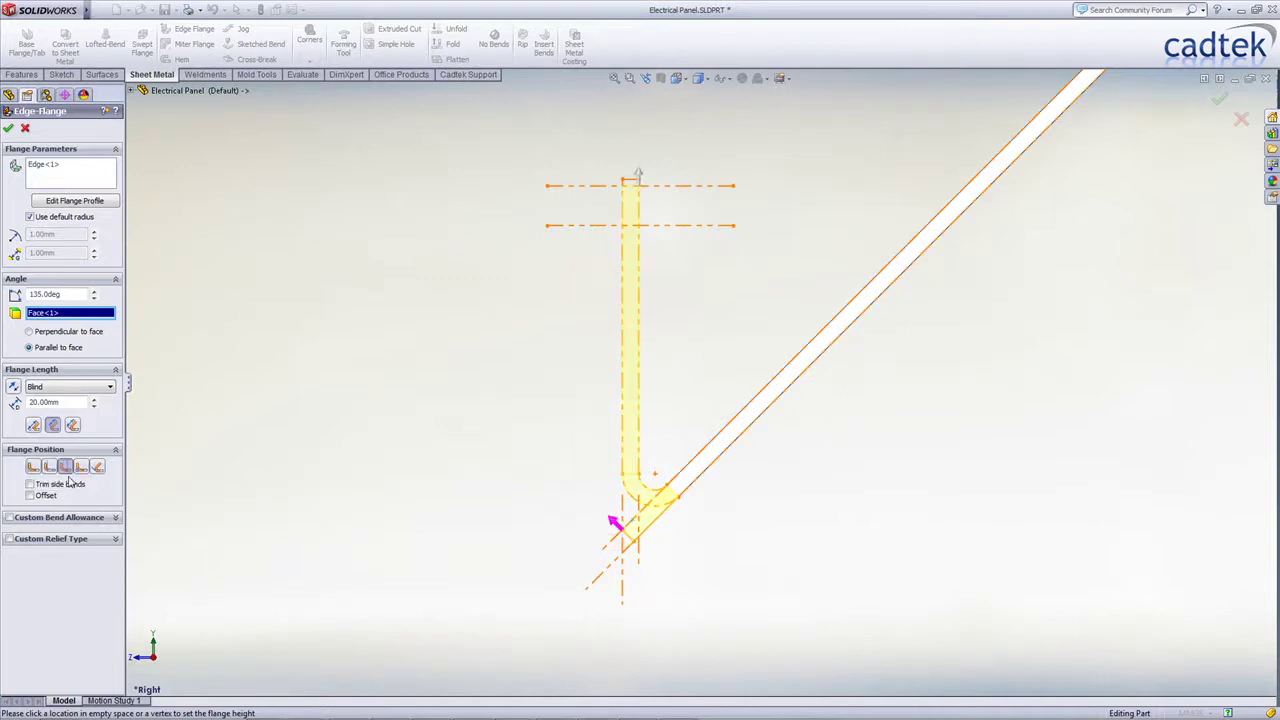
{"action": "left_click", "coordinate": [81, 467]}
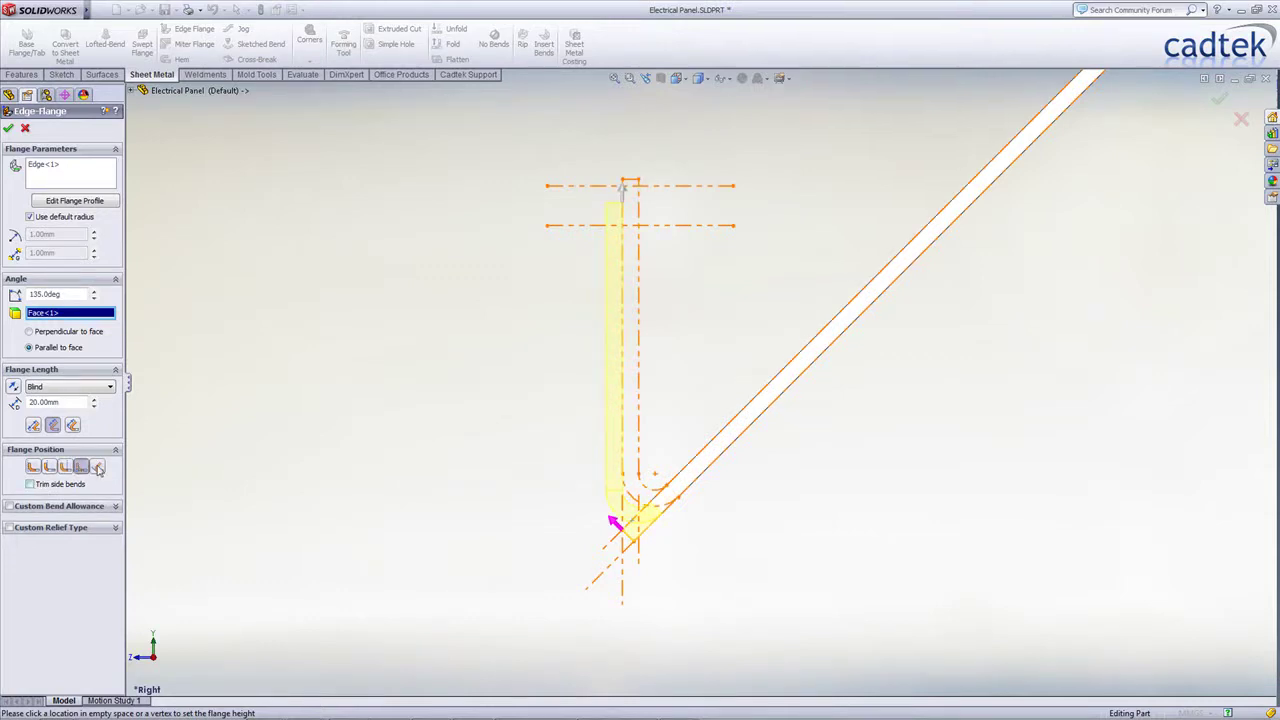
{"action": "left_click", "coordinate": [98, 468]}
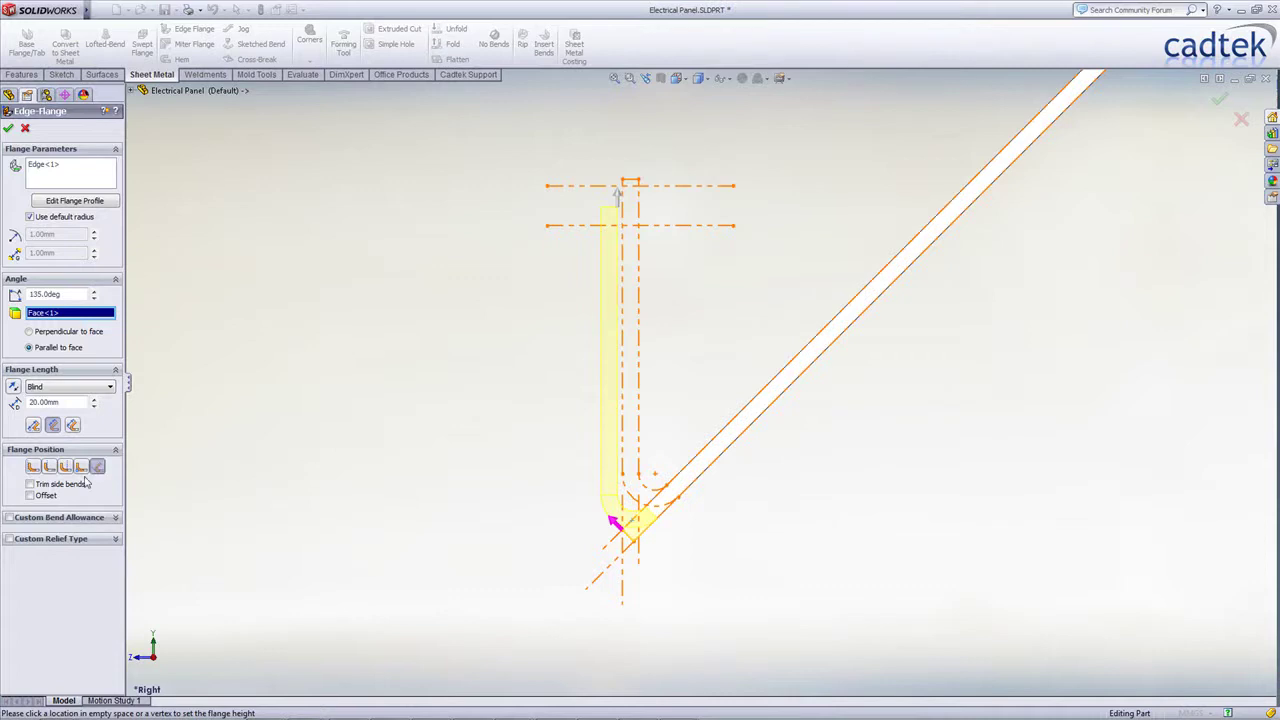
Set the flange position to Material Inside, measure its length by Tangent Bend, and accept the edge flange
{"action": "left_click", "coordinate": [34, 467]}
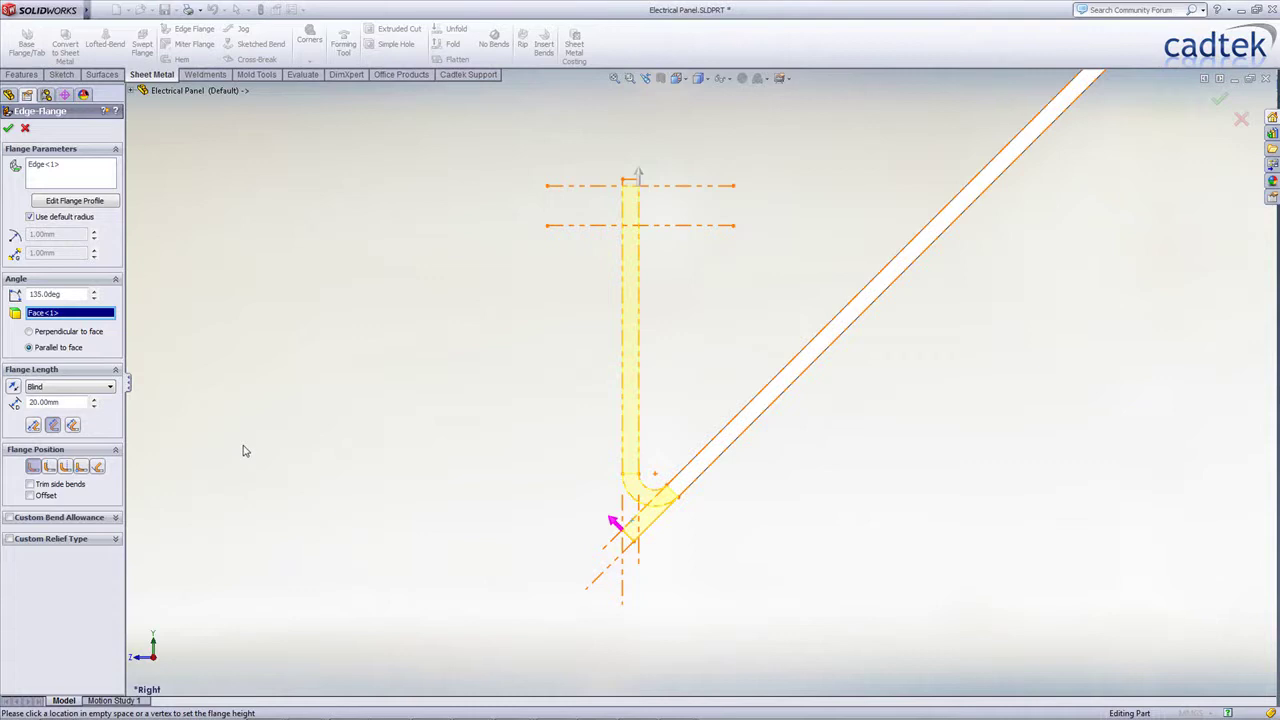
{"action": "left_click", "coordinate": [72, 426]}
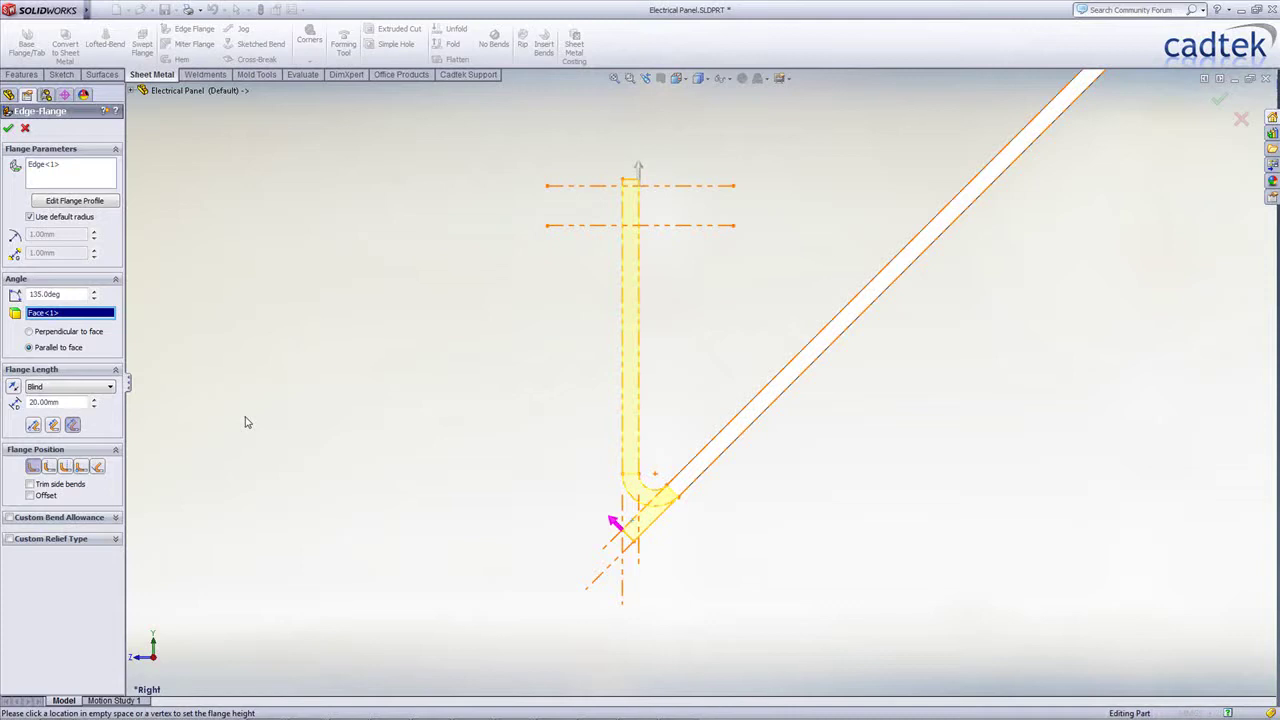
{"action": "right_click", "coordinate": [247, 422]}
Close both lower corners between the side flanges and the bottom flanges with a Closed Corner feature
{"action": "key", "text": "f"}
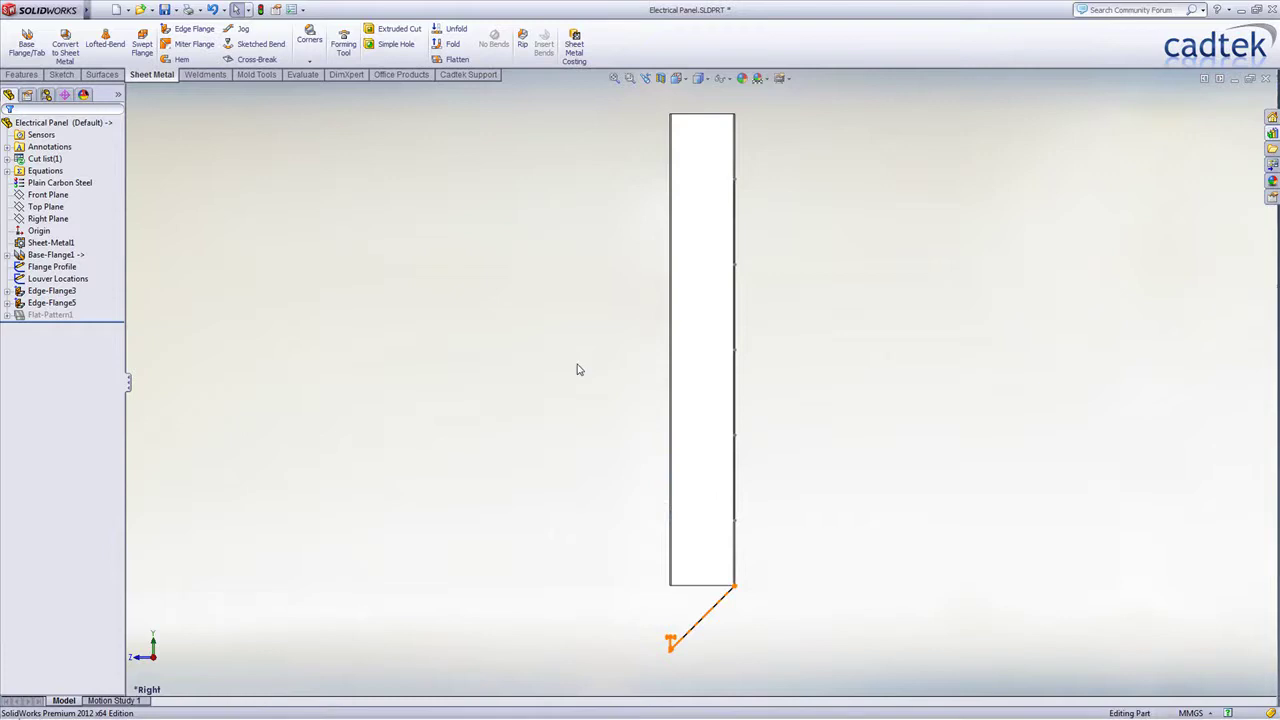
{"action": "middle_click_drag", "start_coordinate": [528, 521], "coordinate": [533, 454]}
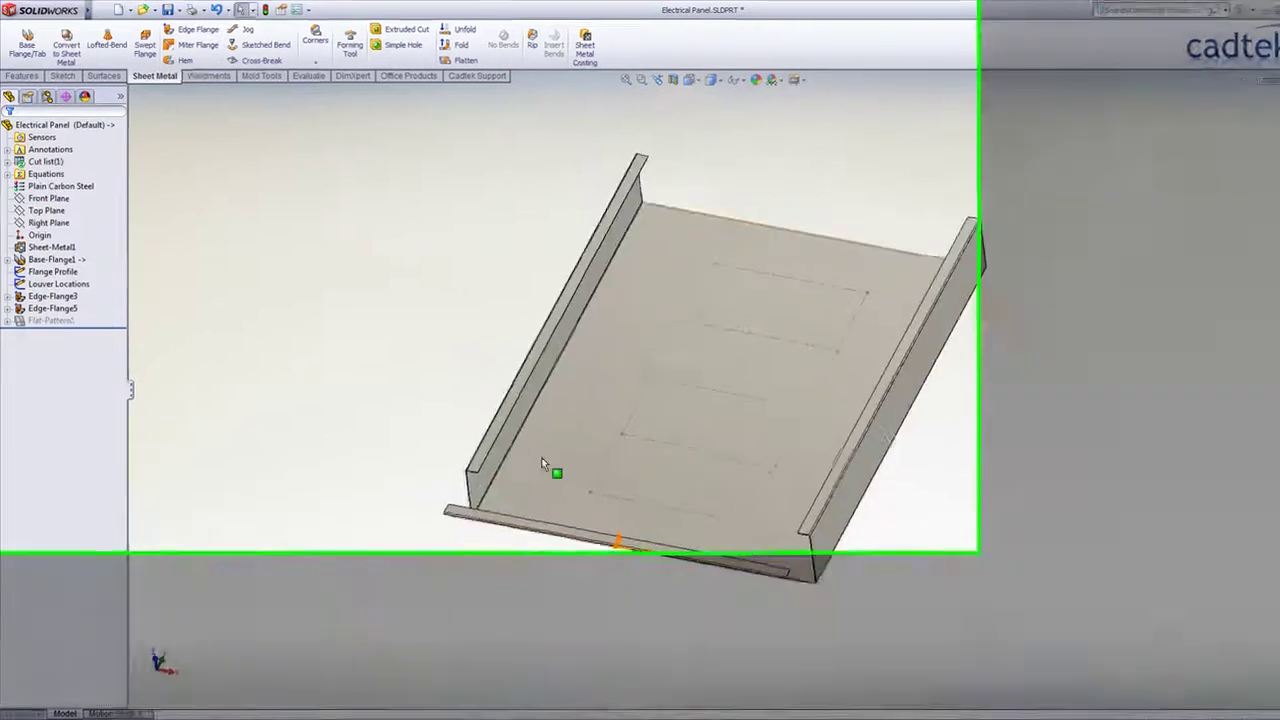
{"action": "scroll", "coordinate": [525, 467], "scroll_direction": "down", "scroll_amount": 5}
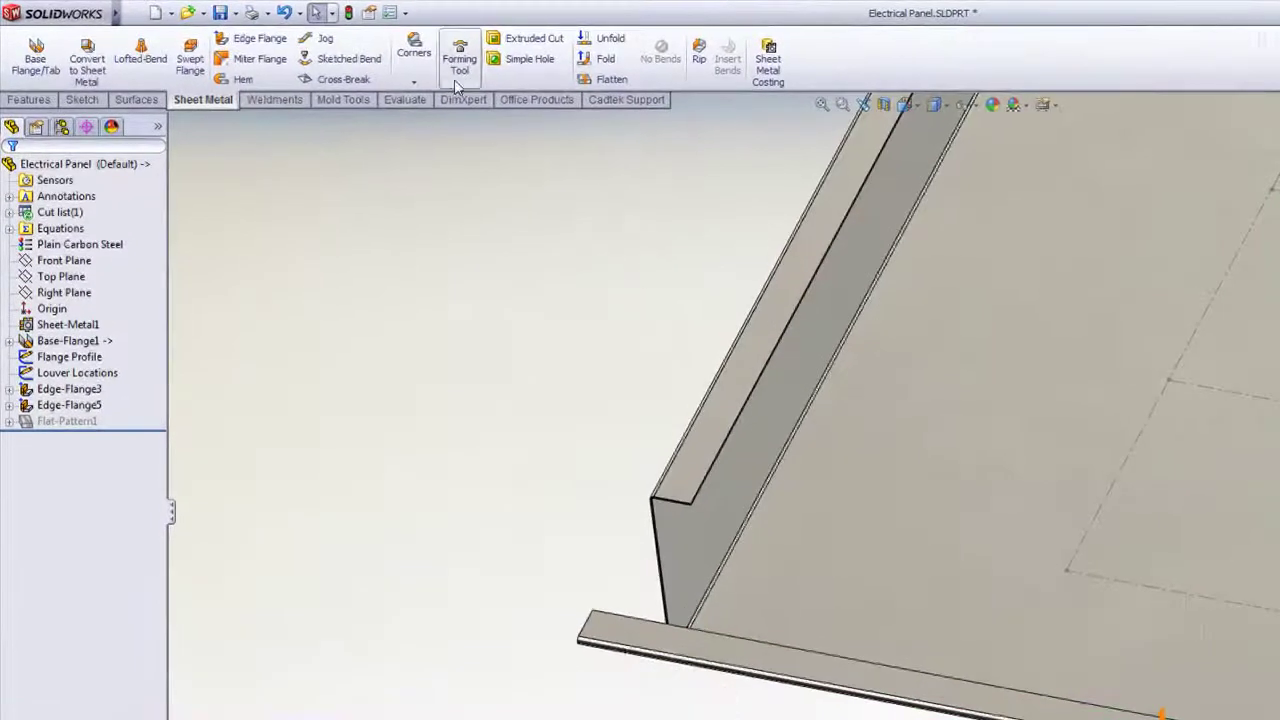
{"action": "left_click", "coordinate": [319, 44]}
{"action": "left_click", "coordinate": [436, 98]}
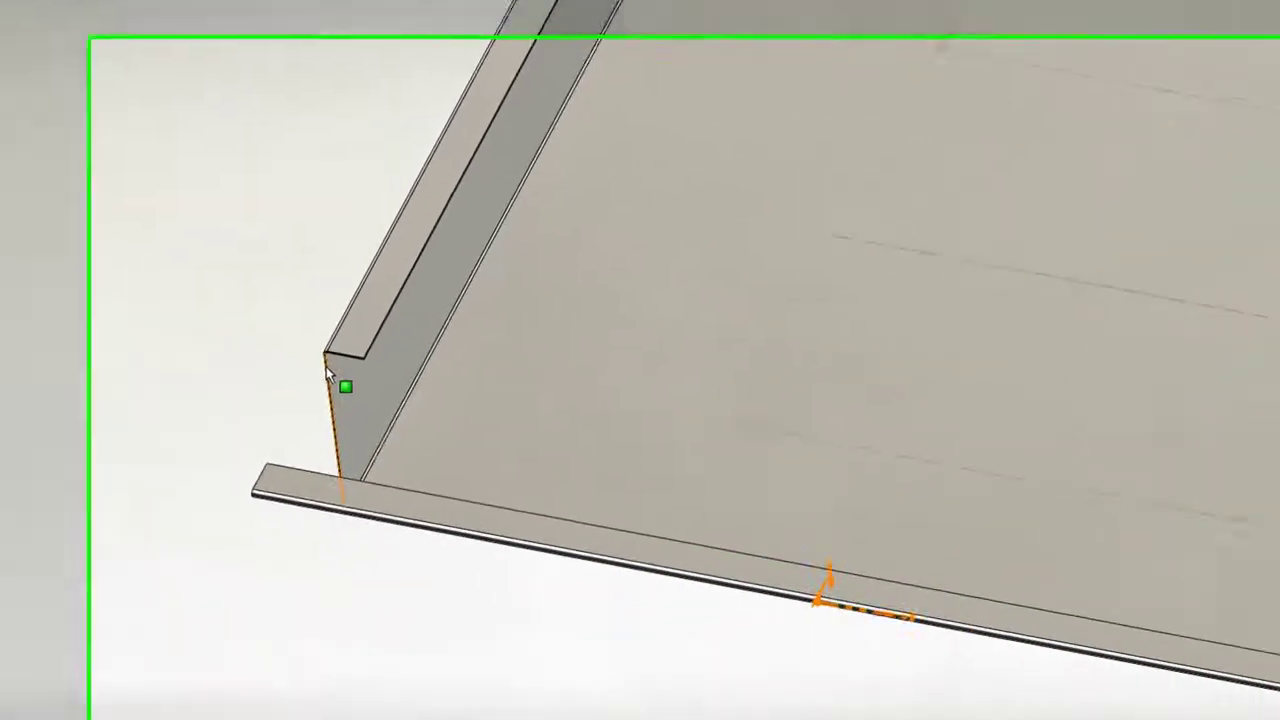
{"action": "left_click", "coordinate": [653, 516]}
{"action": "middle_click_drag", "start_coordinate": [1169, 463], "coordinate": [327, 316], "text": "ctrl"}
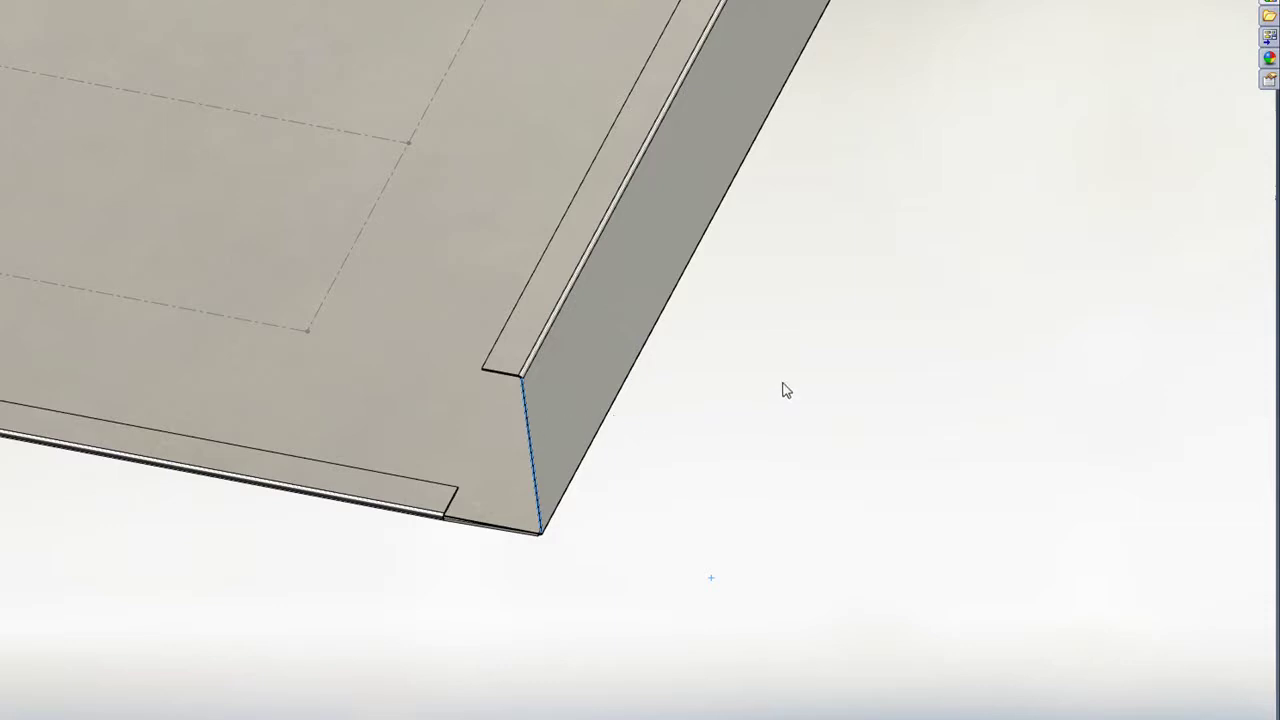
{"action": "left_click", "coordinate": [1066, 4]}
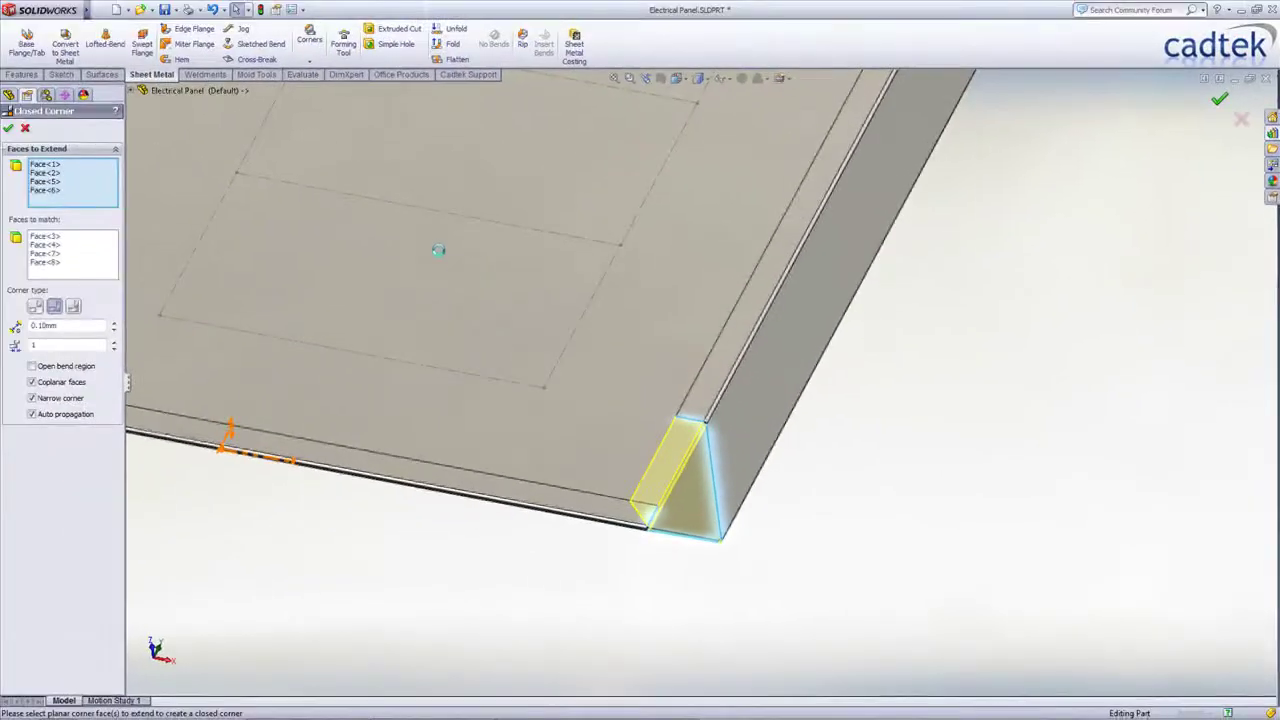
Place the Wire Clip forming tool from the design library on the panel's inner face and flip its direction
{"action": "middle_click_drag", "start_coordinate": [469, 193], "coordinate": [612, 457], "text": "ctrl"}
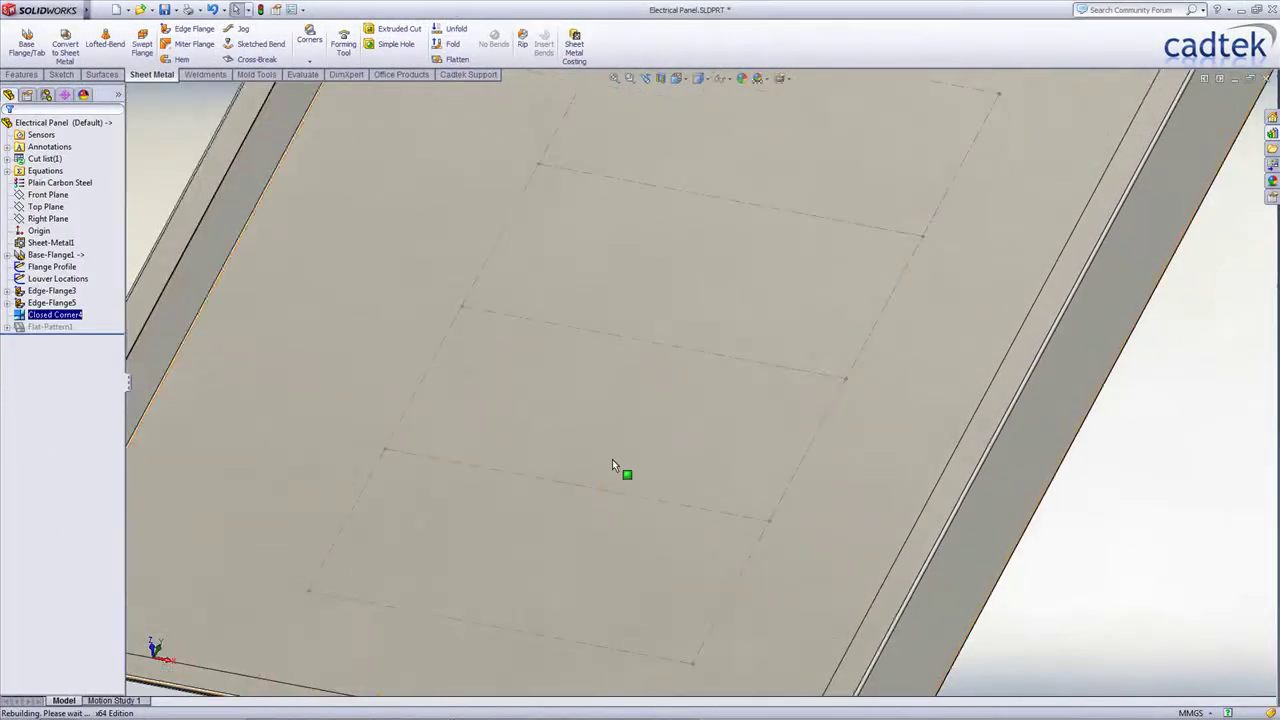
{"action": "key", "text": "f"}
{"action": "left_click", "coordinate": [1273, 134]}
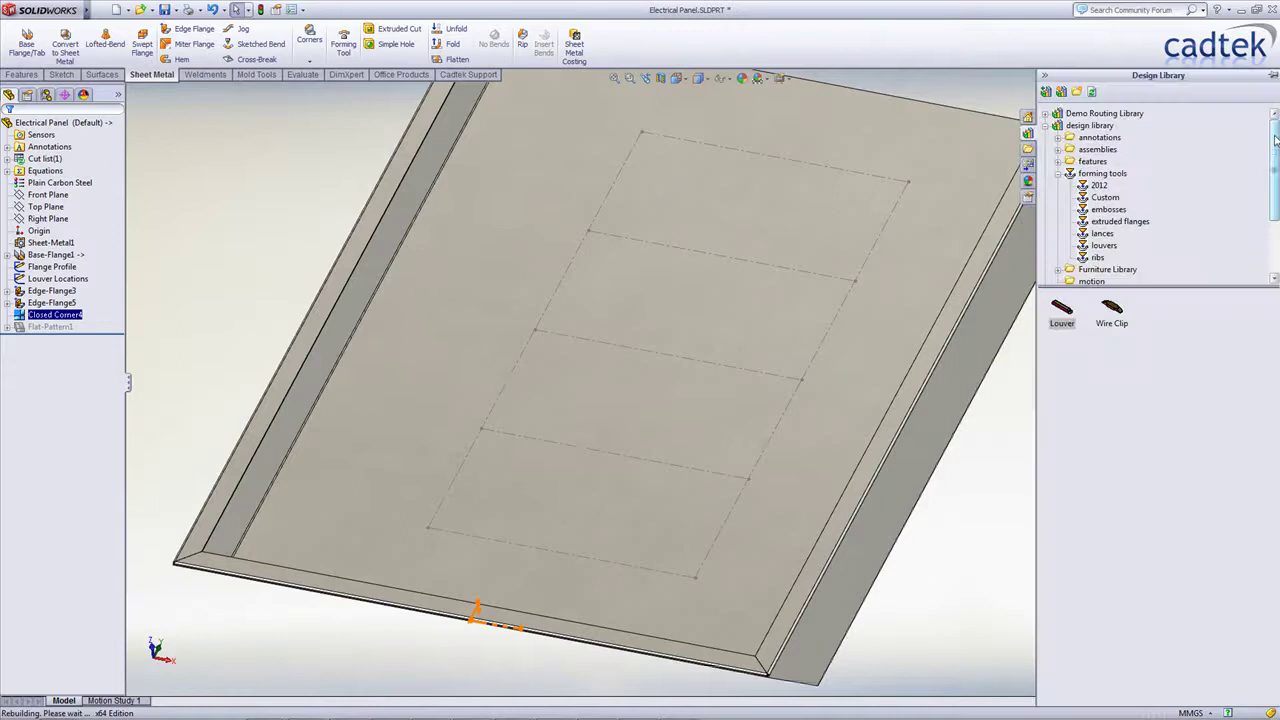
{"action": "left_click_drag", "start_coordinate": [1114, 308], "coordinate": [645, 285]}
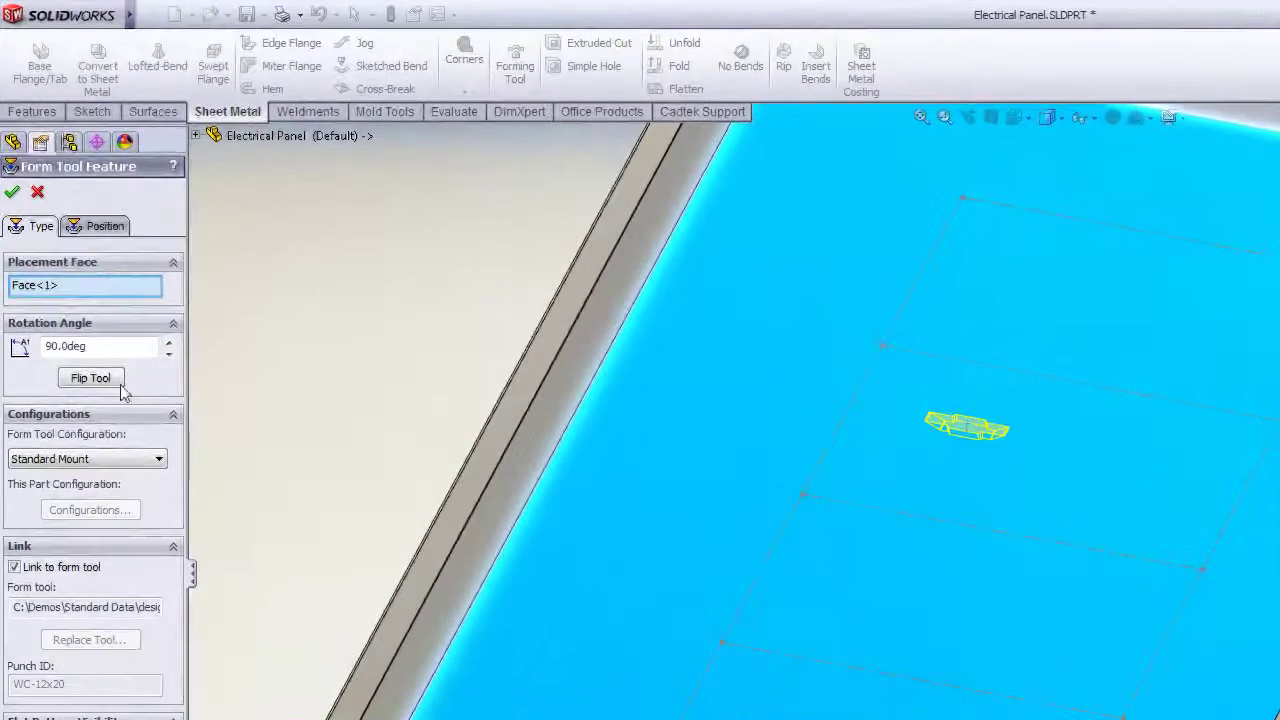
{"action": "left_click", "coordinate": [101, 386]}
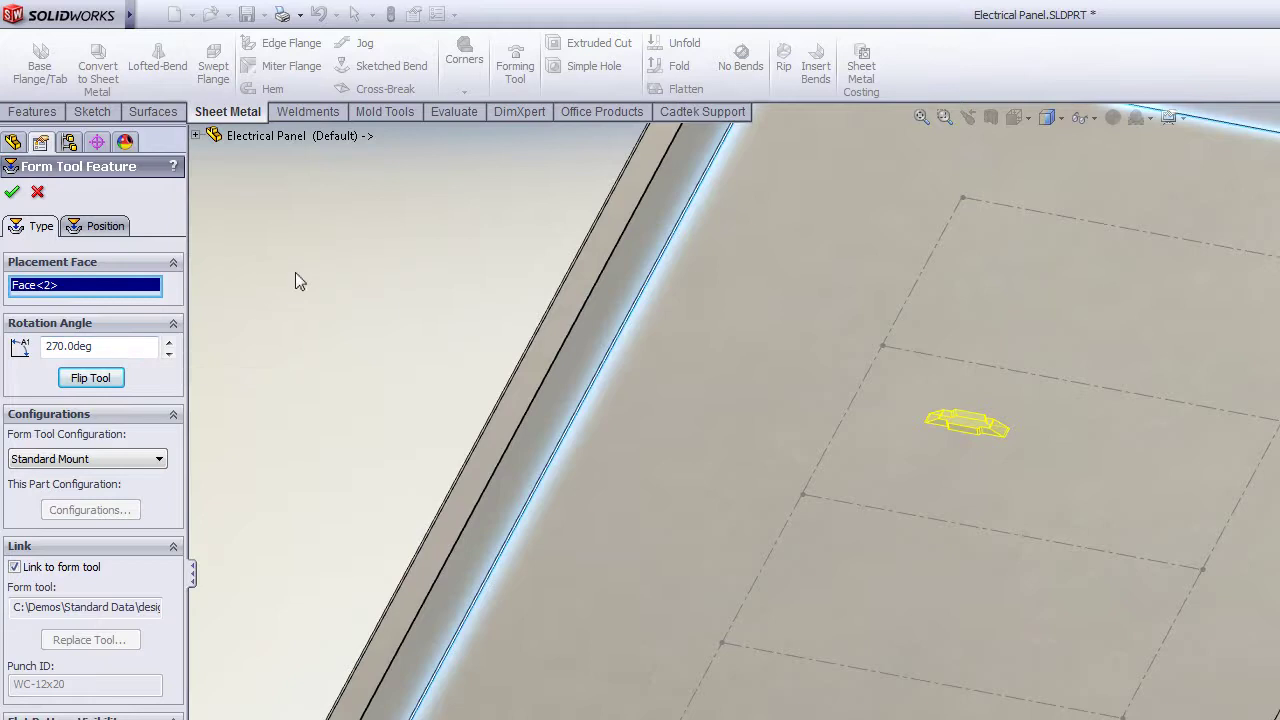
Position four wire clips at both ends of the second and fourth horizontal construction lines and accept the form tool
{"action": "left_click", "coordinate": [106, 227]}
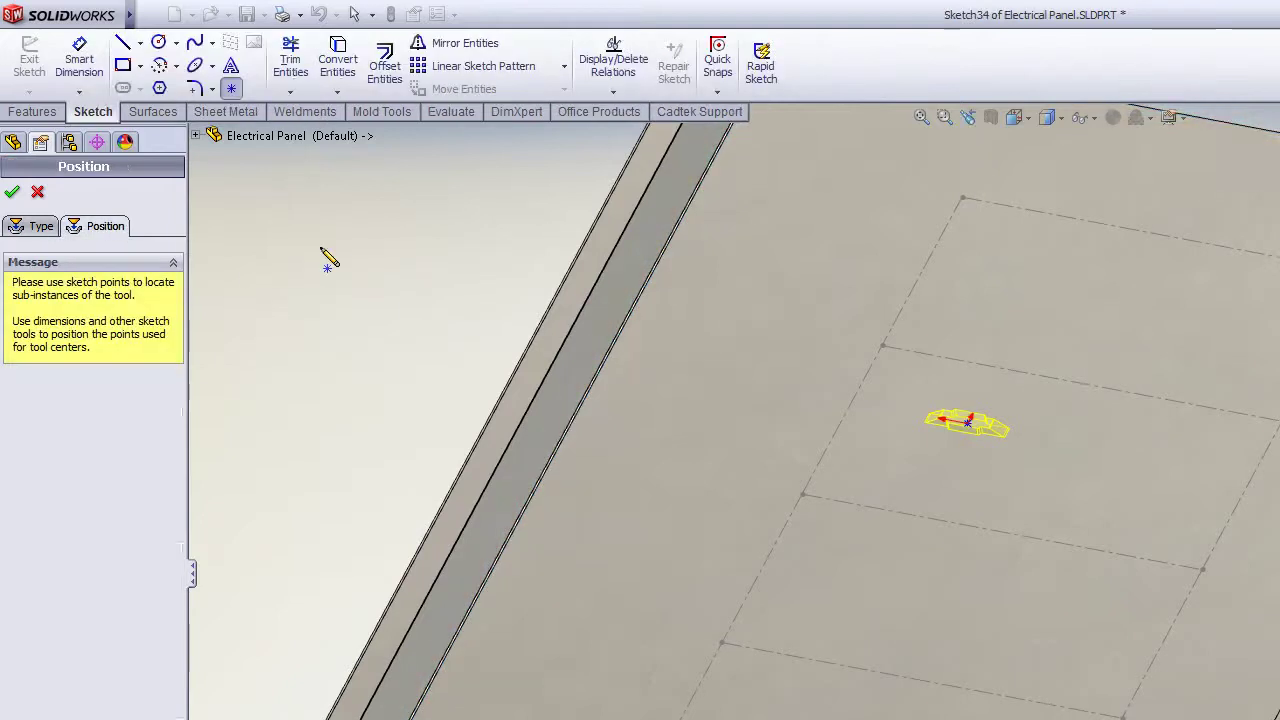
{"action": "left_click", "coordinate": [722, 642]}
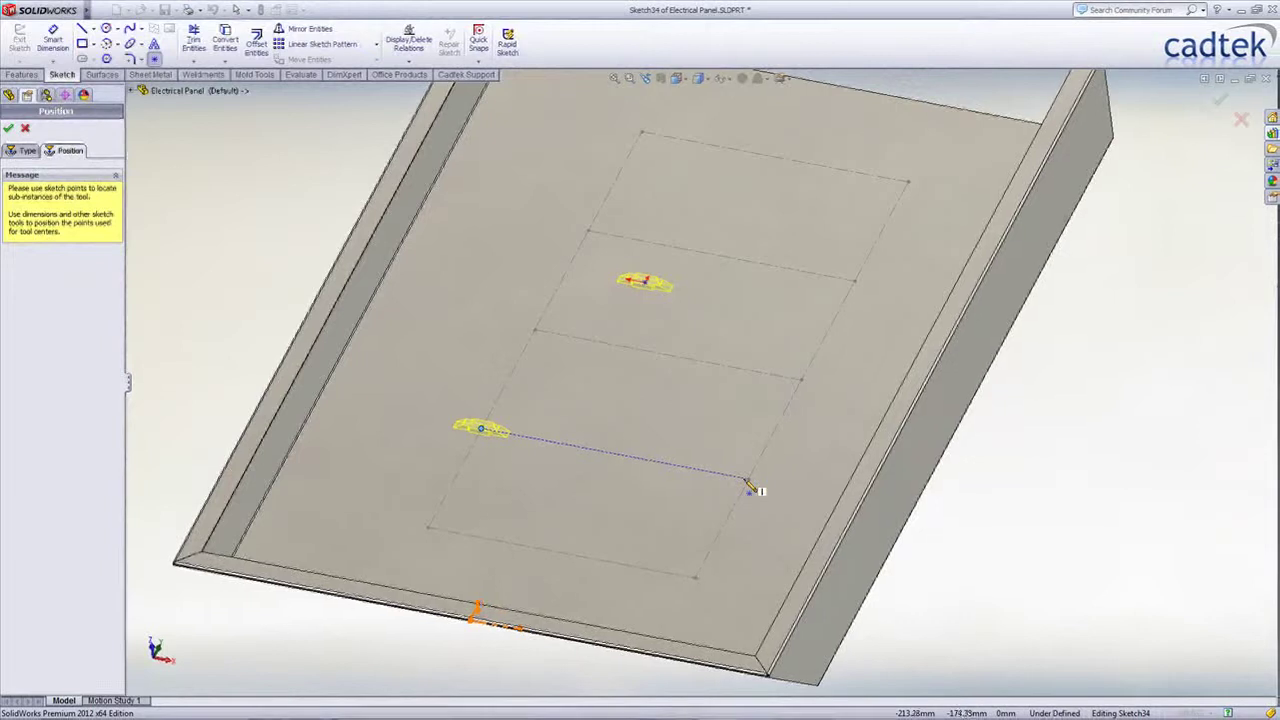
{"action": "left_click", "coordinate": [748, 479]}
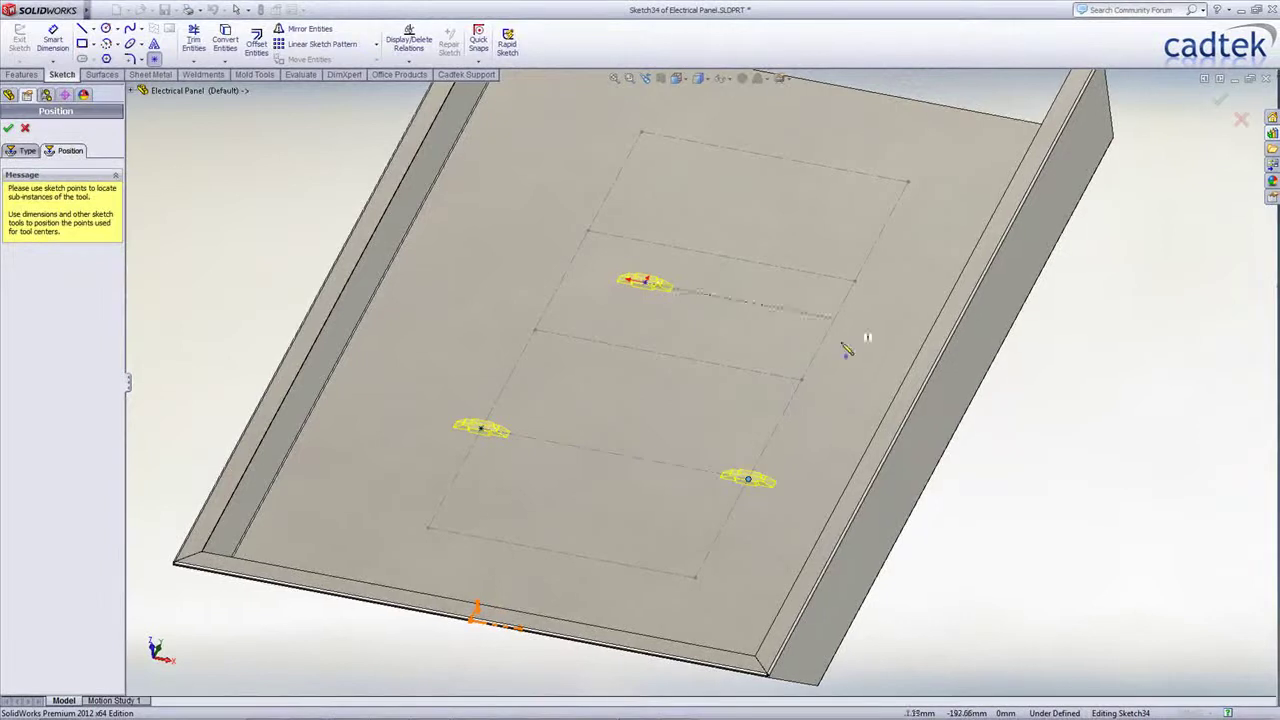
{"action": "left_click", "coordinate": [855, 281]}
{"action": "right_click_drag", "start_coordinate": [1018, 439], "coordinate": [1060, 446]}
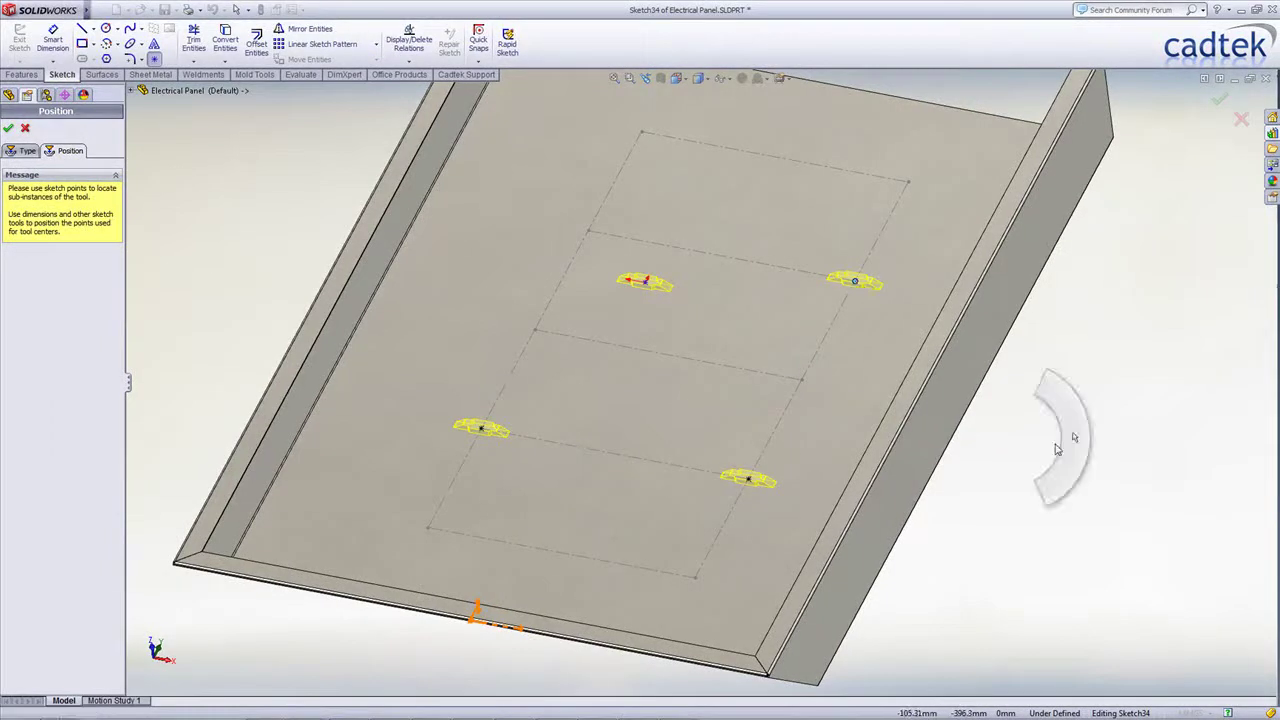
{"action": "mouse_move", "coordinate": [645, 287]}
{"action": "left_mouse_down"}
{"action": "mouse_move", "coordinate": [591, 251]}
{"action": "mouse_move", "coordinate": [588, 232]}
{"action": "left_mouse_up"}
{"action": "left_click", "coordinate": [1220, 104]}
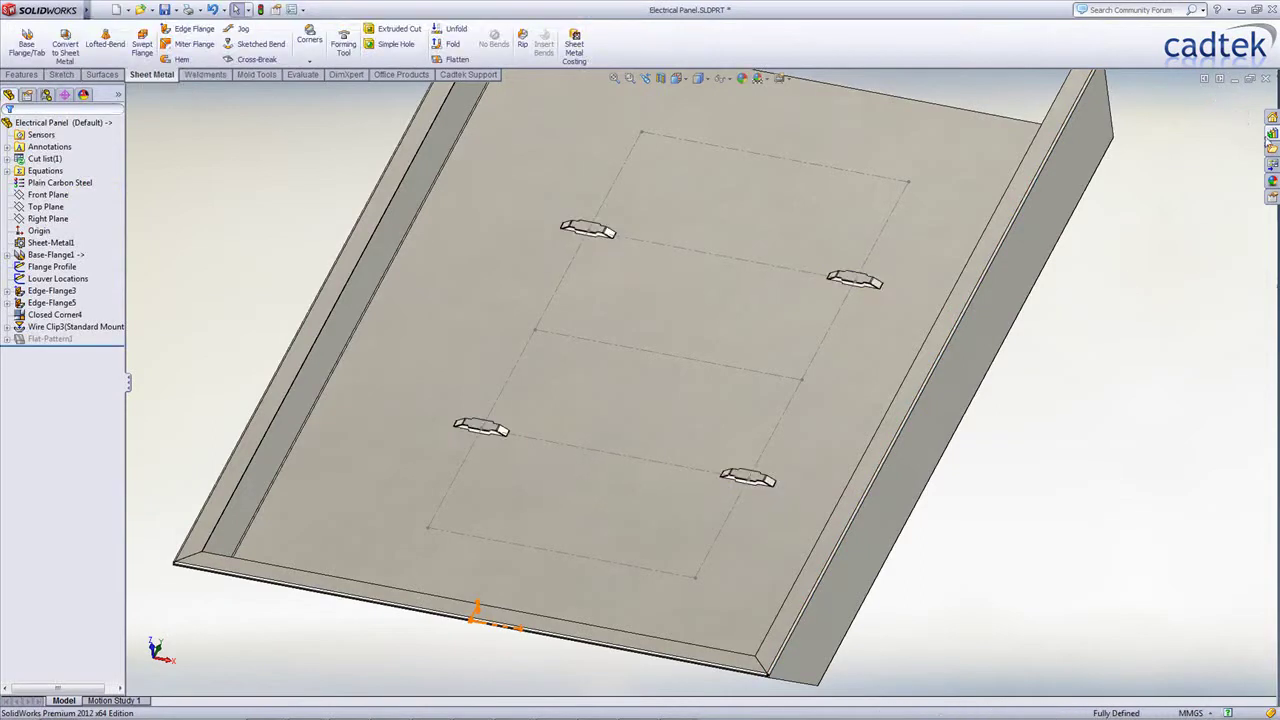
Place the Louver forming tool on the panel's inner face above the upper clips, flip it, and set its rotation to 0 degrees
{"action": "left_click", "coordinate": [1272, 133]}
{"action": "left_click_drag", "start_coordinate": [1062, 310], "coordinate": [713, 207]}
{"action": "left_click", "coordinate": [68, 253]}
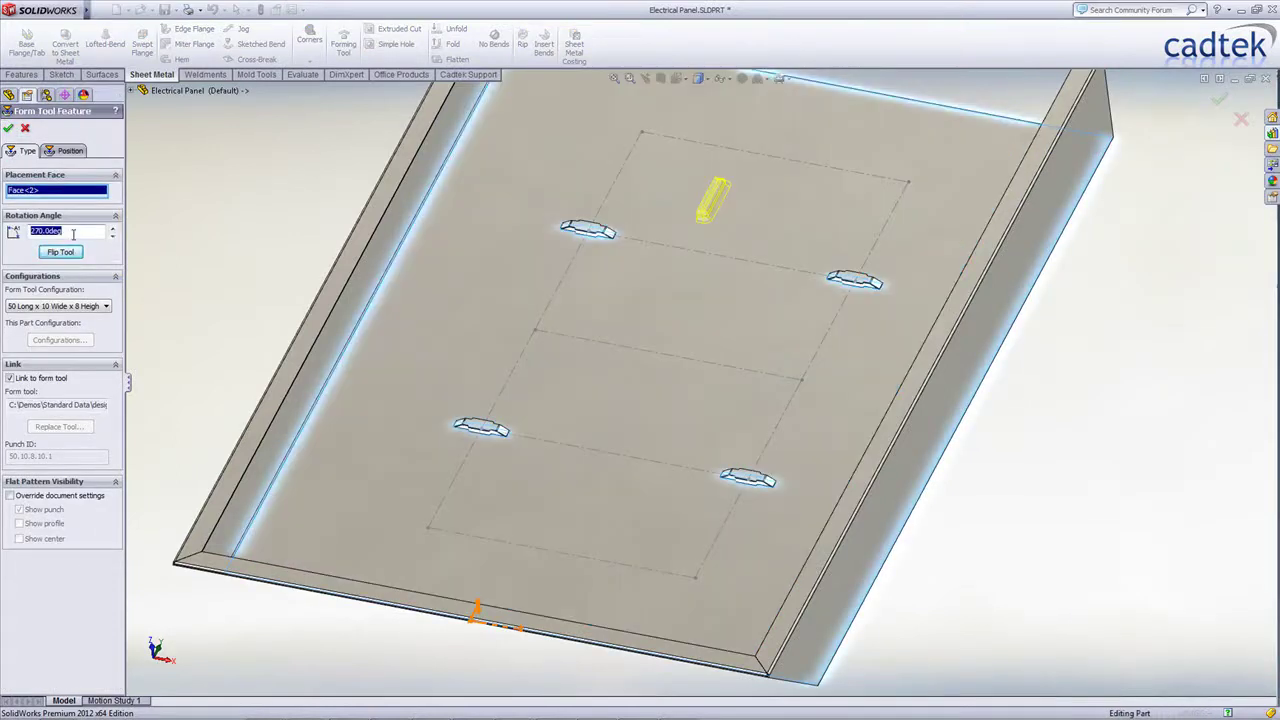
{"action": "key", "text": "Return"}
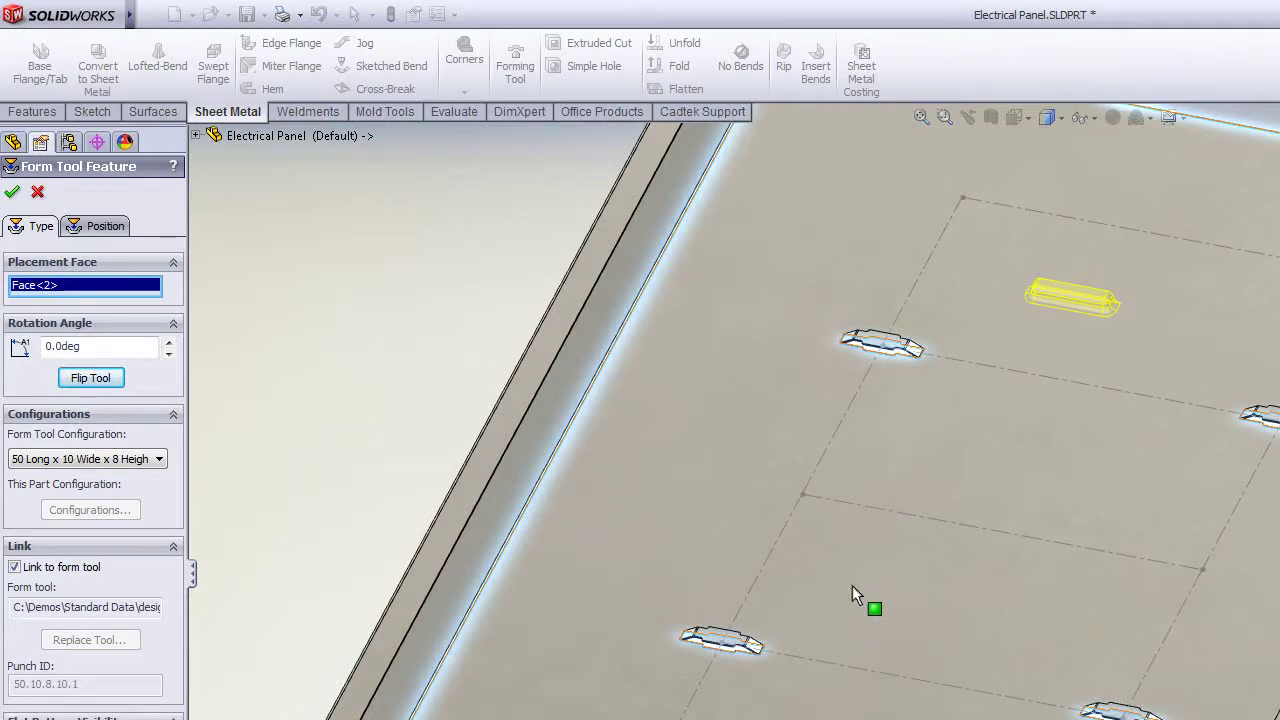
Set the louver's form tool configuration to 100 Long x 15 Wide x 10 Height and begin positioning its instances
{"action": "left_click", "coordinate": [160, 459]}
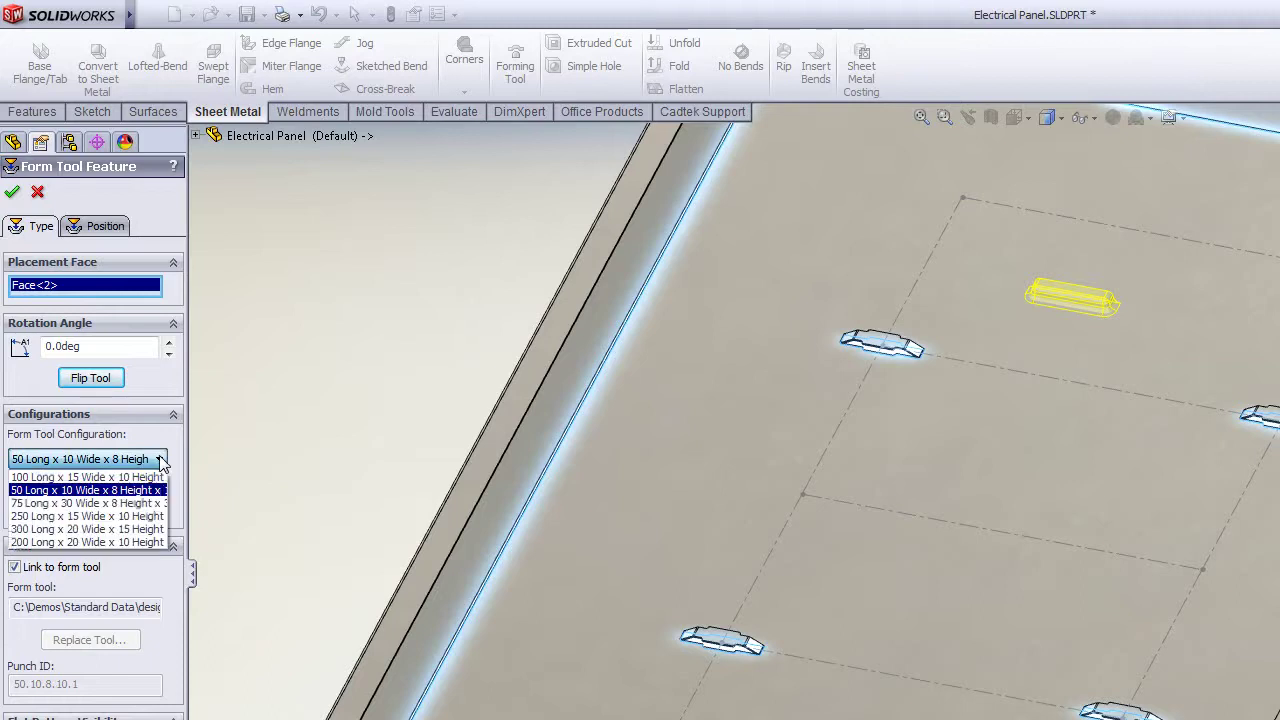
{"action": "left_click", "coordinate": [130, 477]}
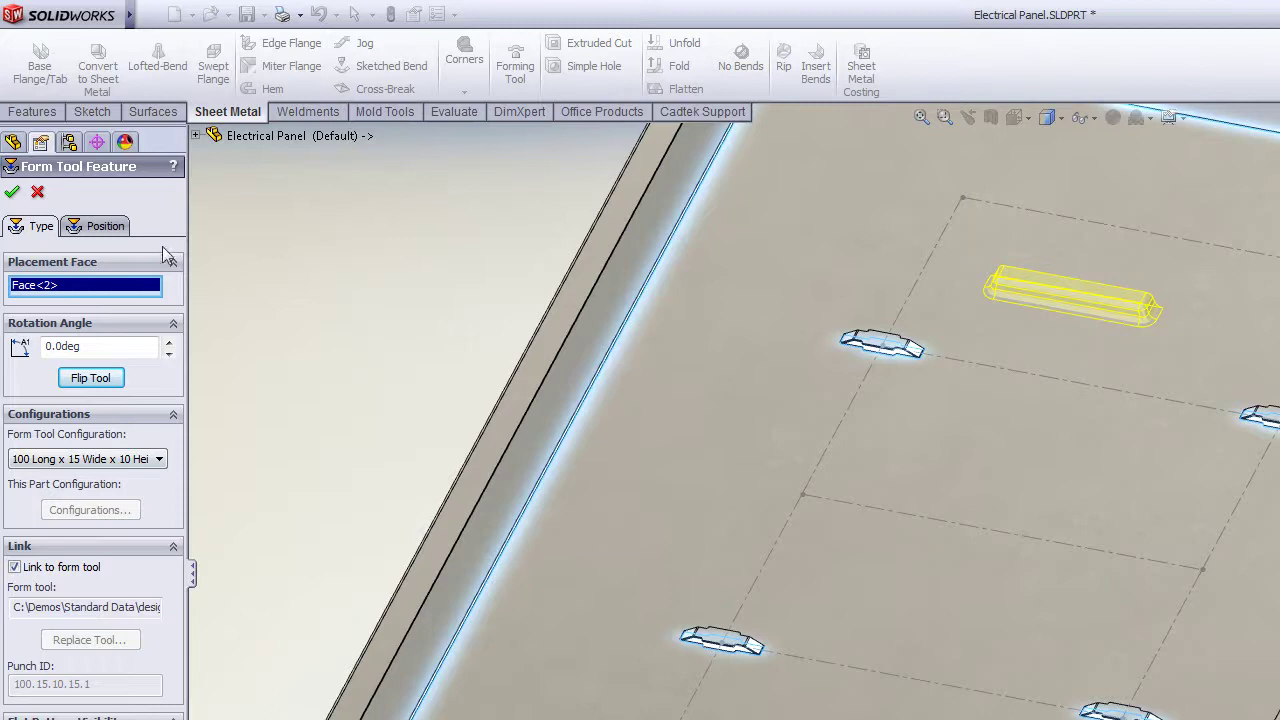
{"action": "left_click", "coordinate": [120, 230]}
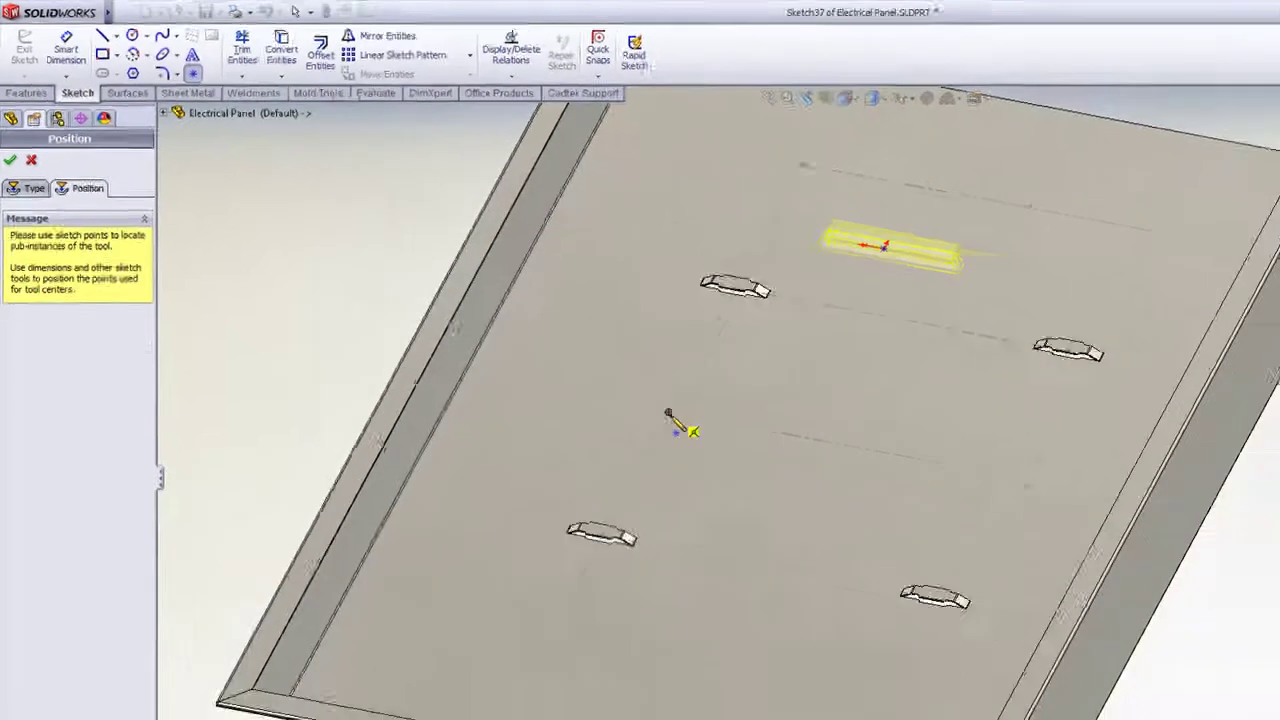
Place five more louvers at both ends of the third and lowest horizontal construction lines and at the upper-right grid corner
{"action": "left_click", "coordinate": [669, 413]}
{"action": "left_click", "coordinate": [535, 658]}
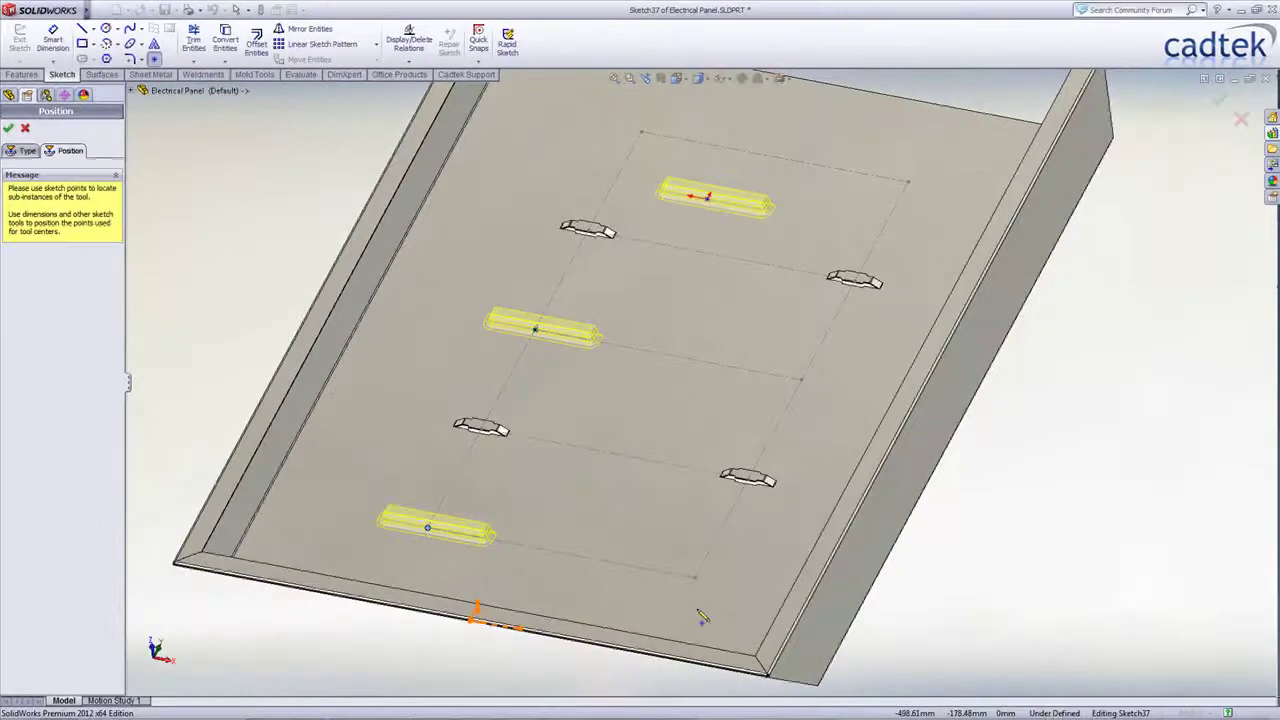
{"action": "left_click", "coordinate": [695, 577]}
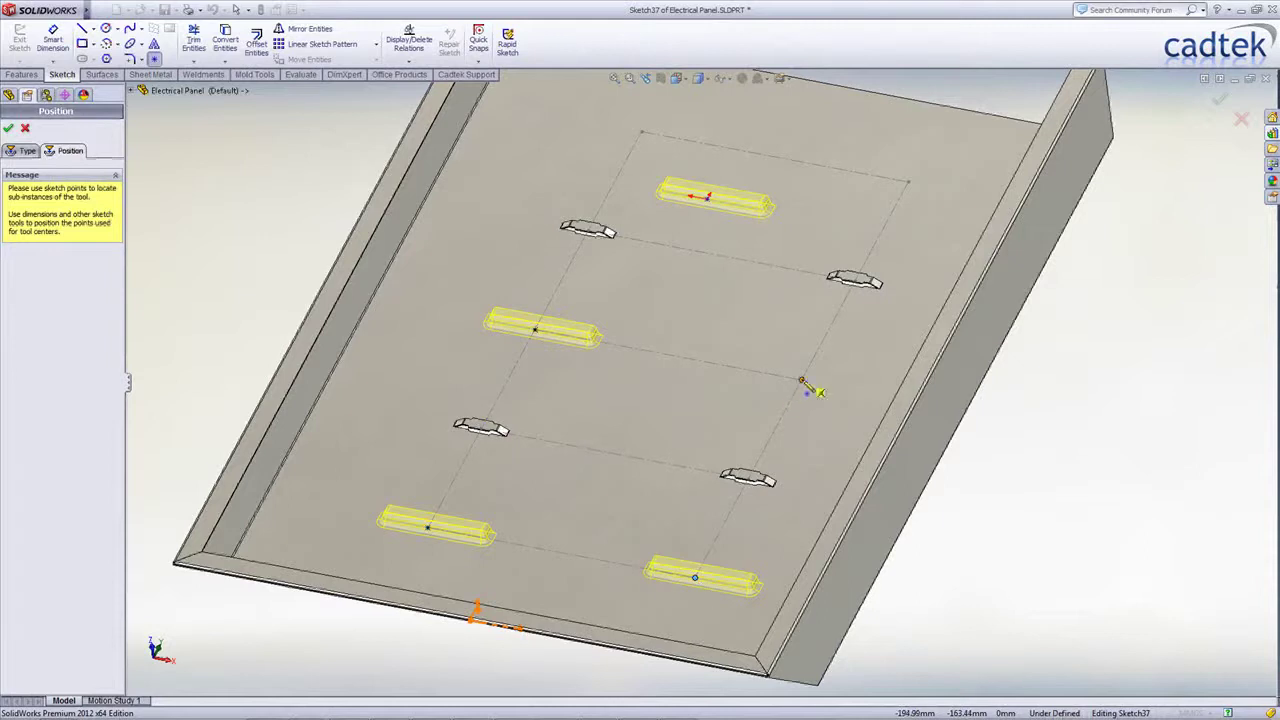
{"action": "left_click", "coordinate": [801, 379]}
{"action": "left_click", "coordinate": [908, 182]}
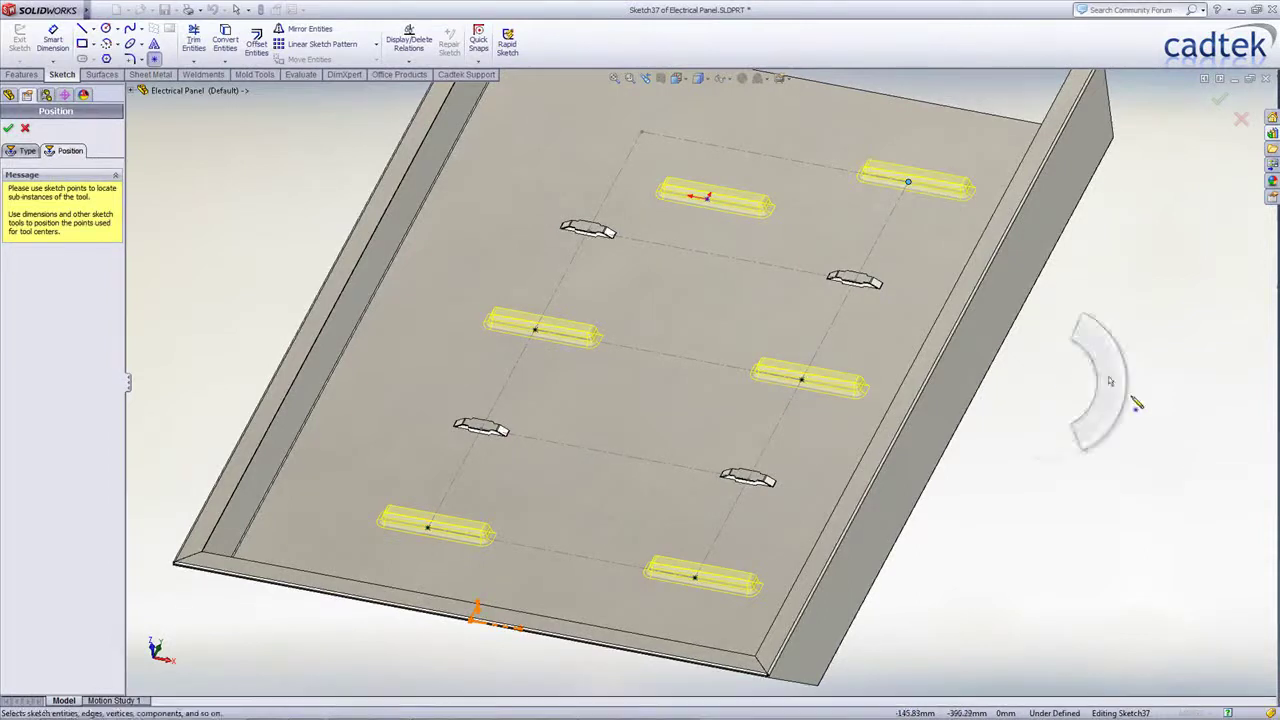
Move the original louver's center point onto the free upper-left corner of the construction grid
{"action": "left_click_drag", "start_coordinate": [708, 198], "coordinate": [642, 133]}
{"action": "left_click", "coordinate": [1043, 359]}
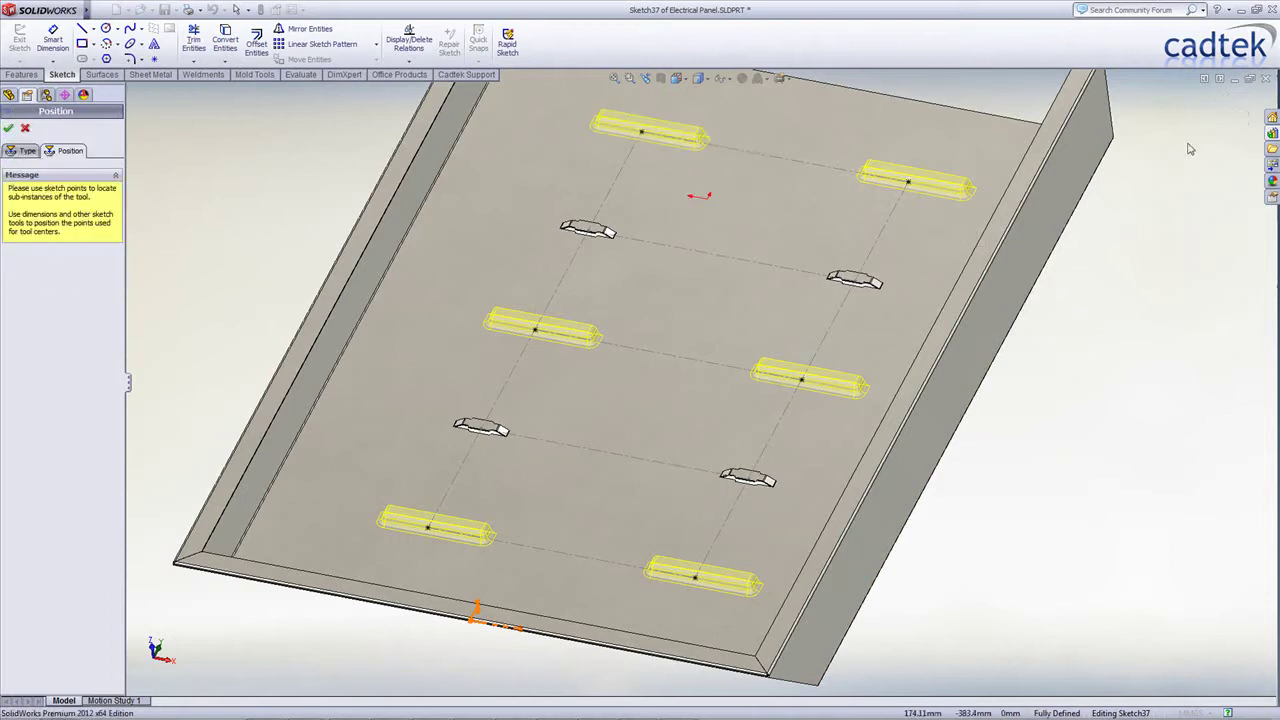
{"action": "right_click", "coordinate": [1163, 243]}
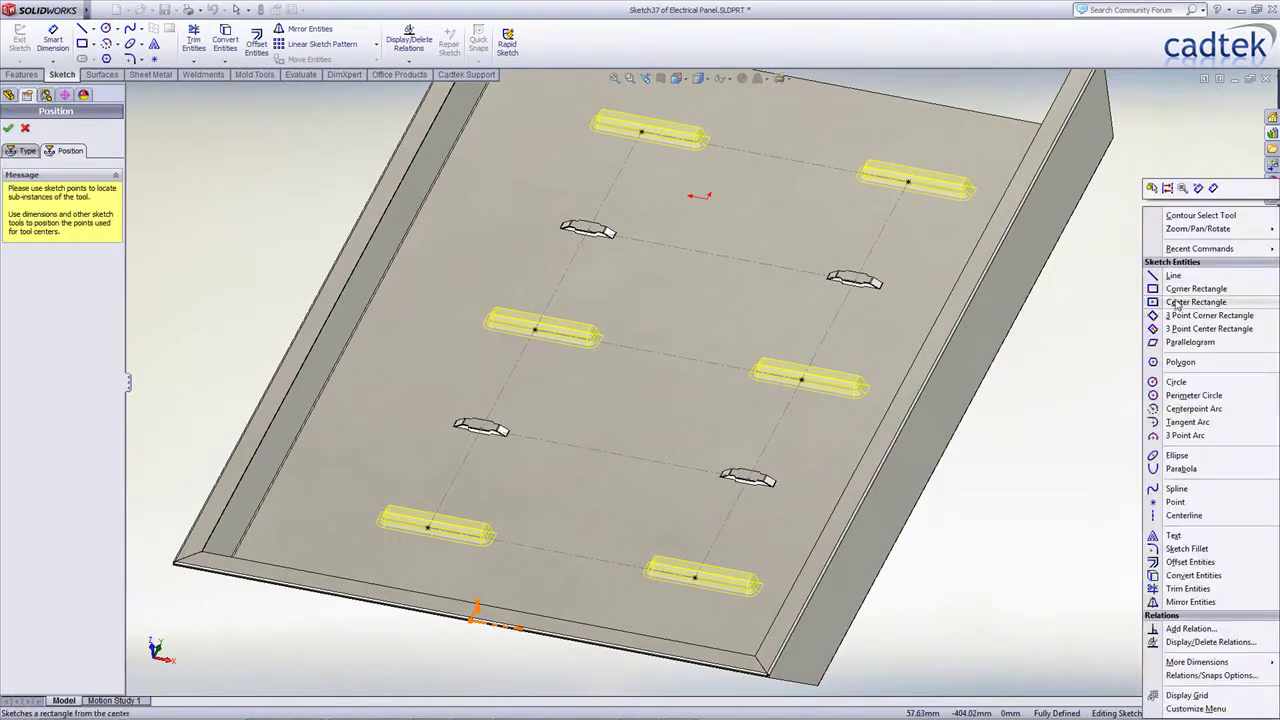